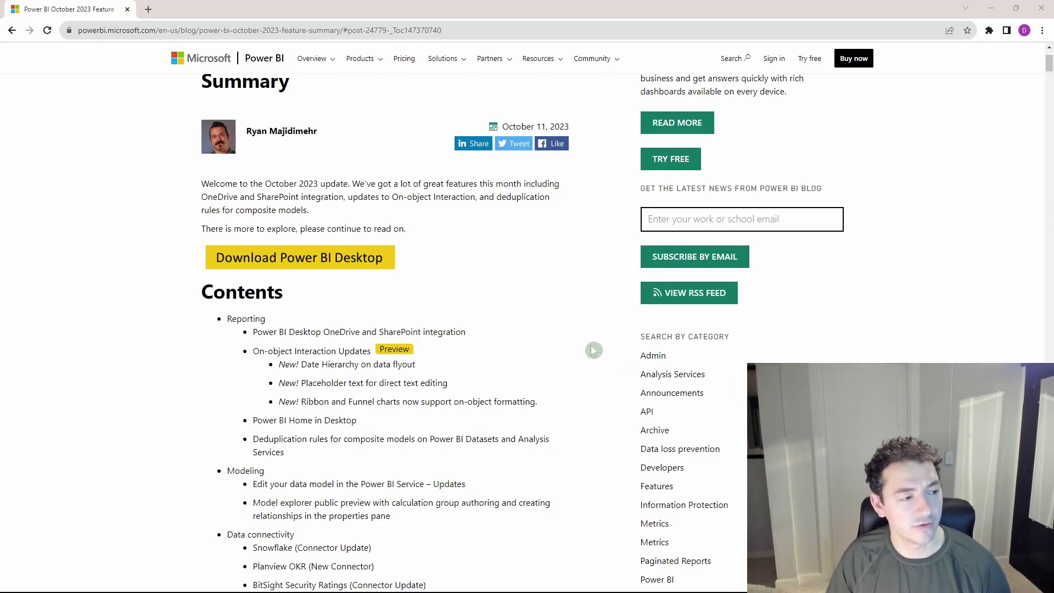
Step: Leave the Power BI Blog feature-summary article for the Financial Statements page in Power BI Desktop
scroll(572, 311, "up", 3)
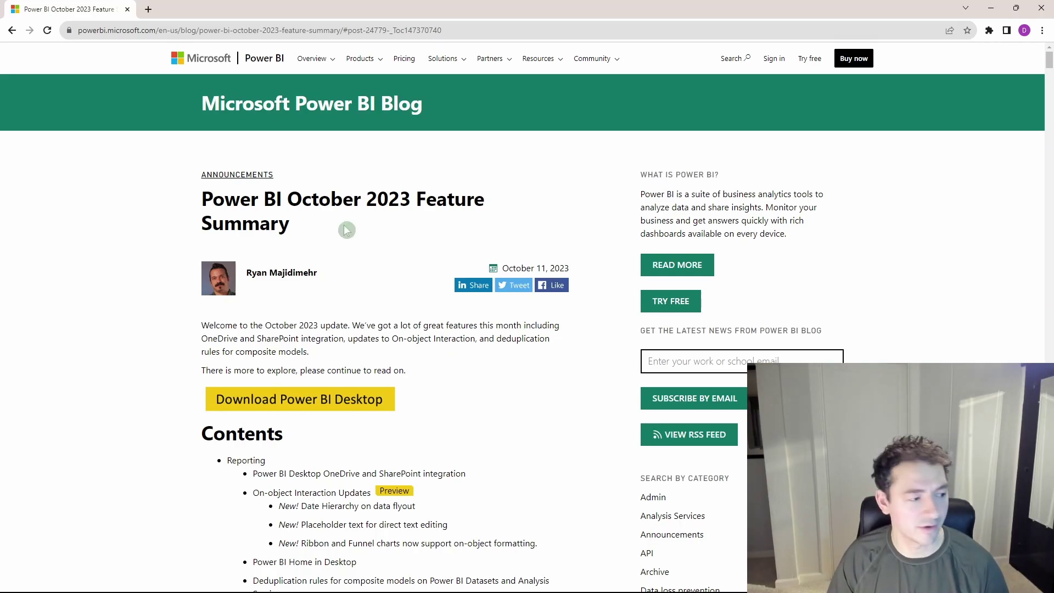
scroll(345, 229, "down", 4)
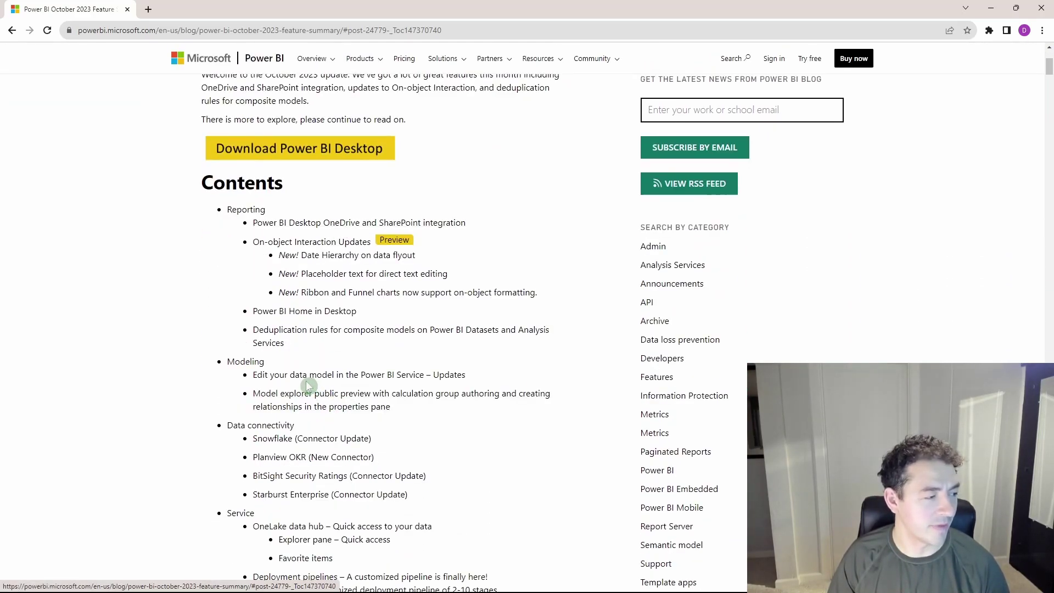
left_click(290, 367)
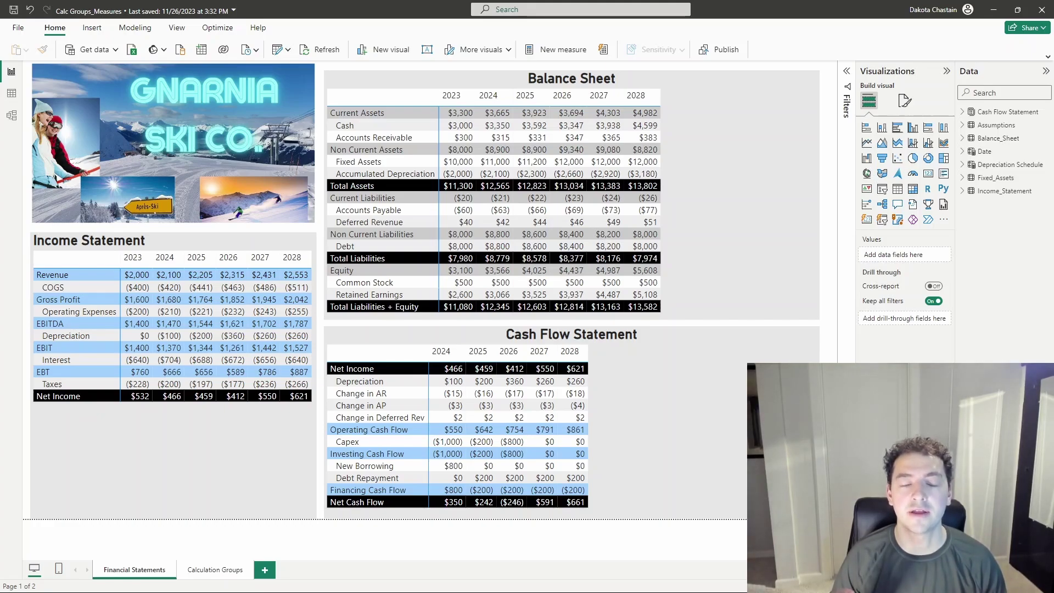
left_click(18, 28)
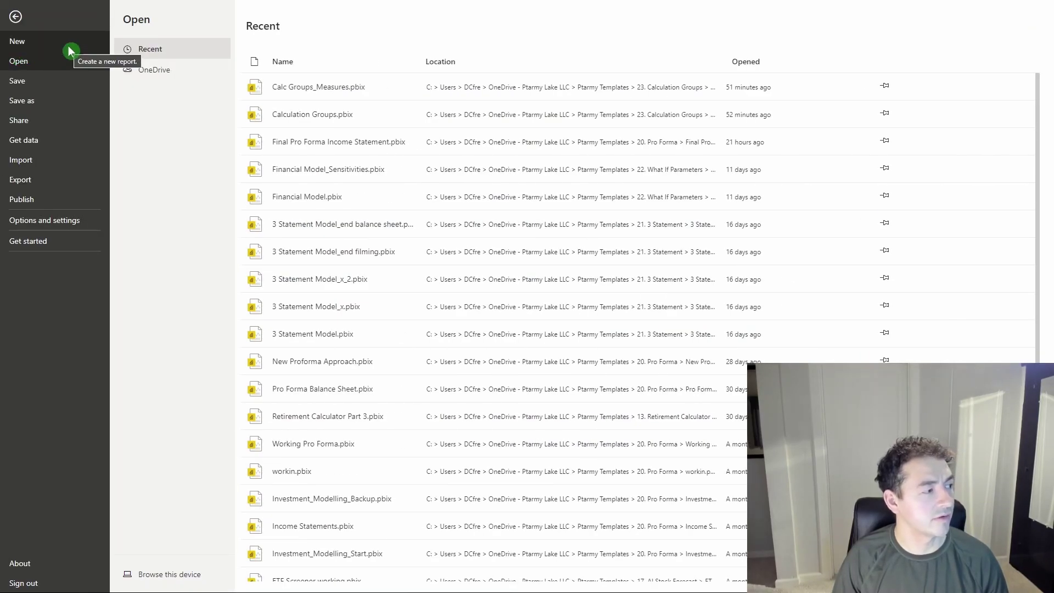
left_click(62, 221)
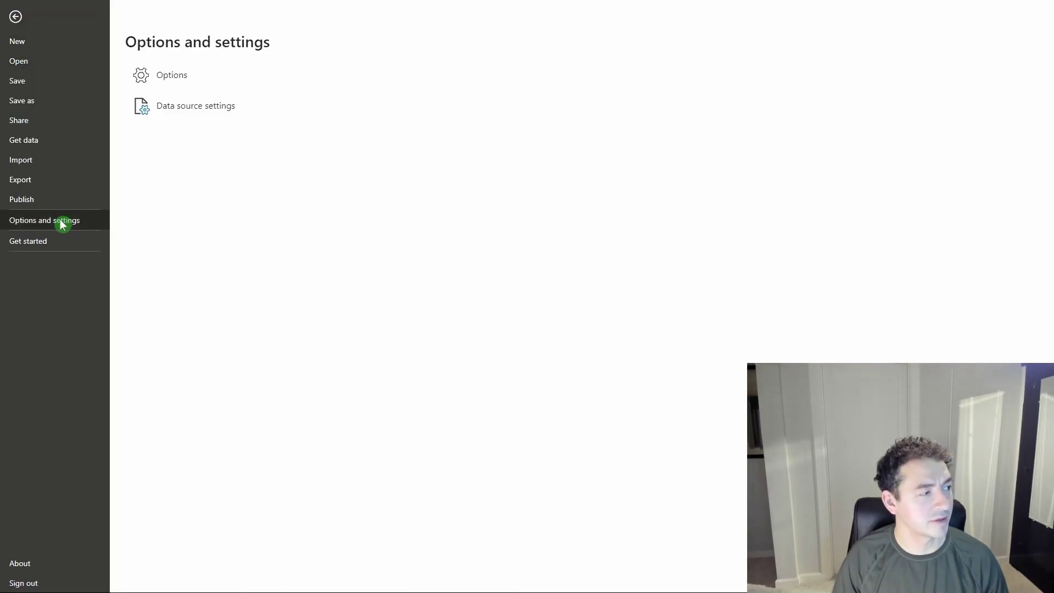
left_click(165, 79)
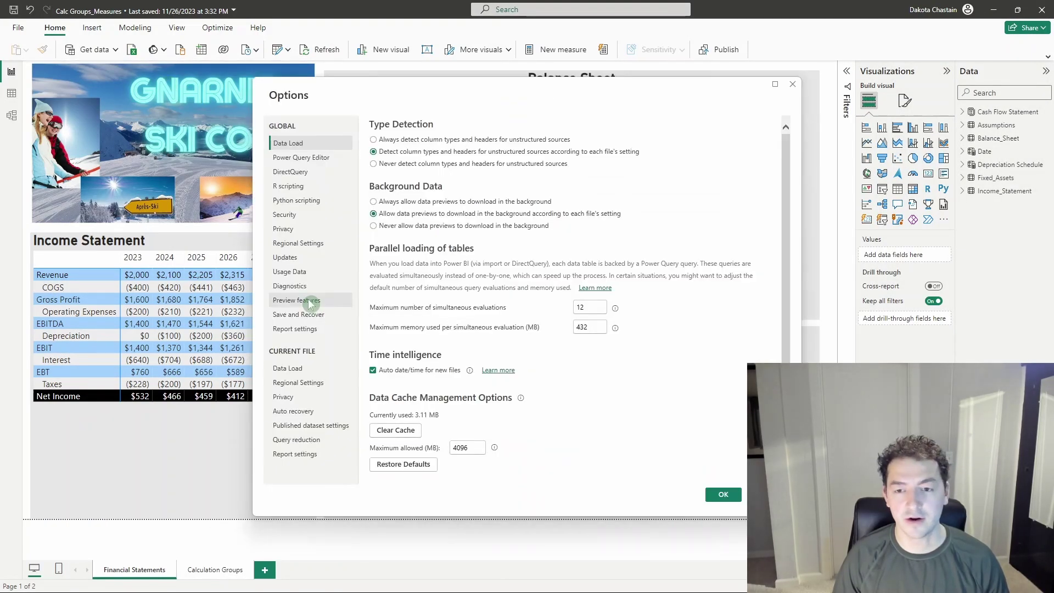
left_click(309, 301)
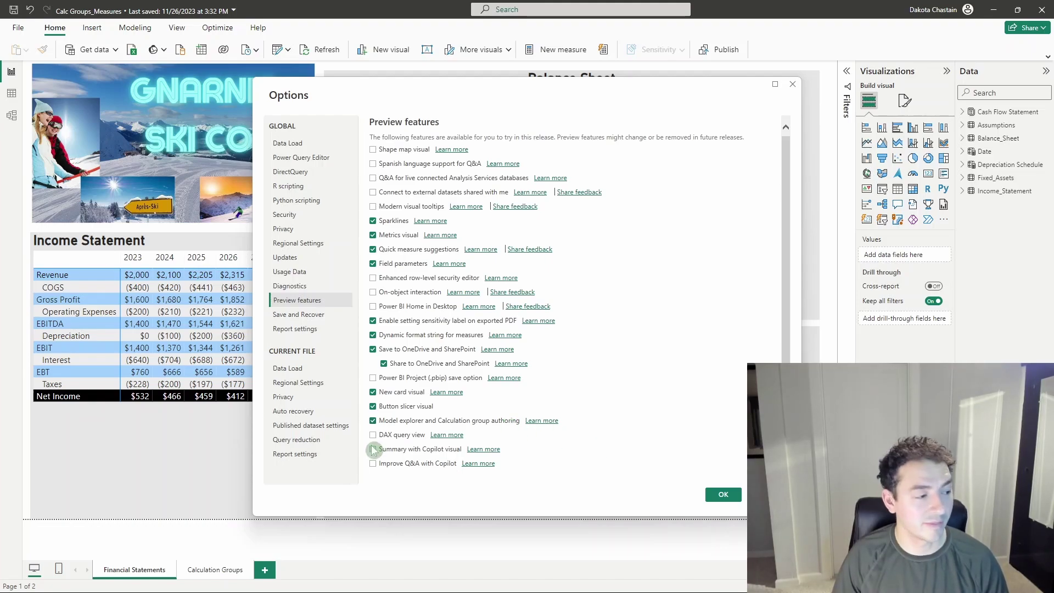
left_click(716, 494)
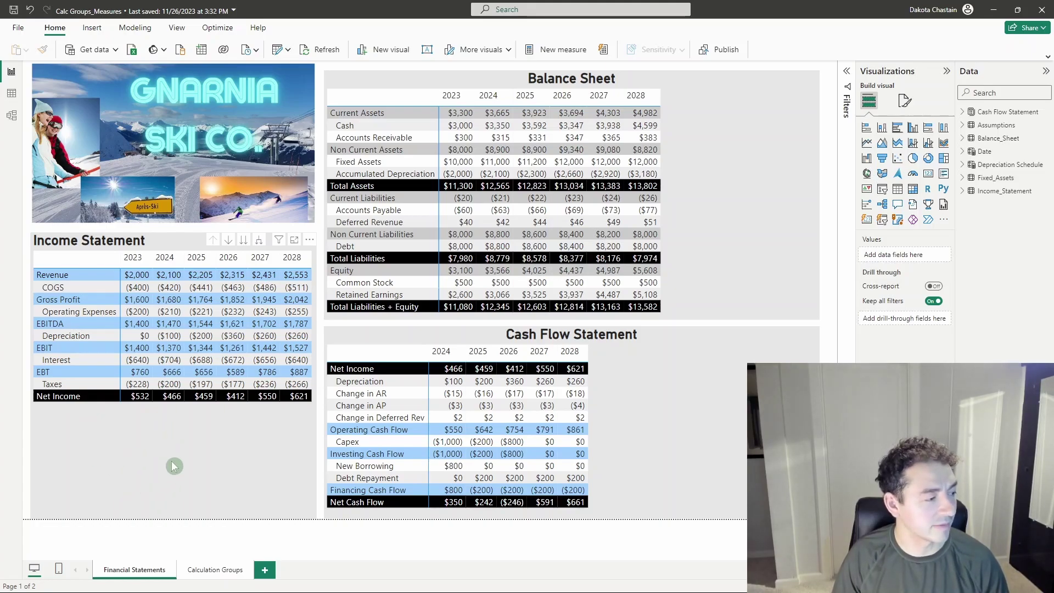
Step: Go to the Calculation Groups report page and show the model diagram
left_click(221, 570)
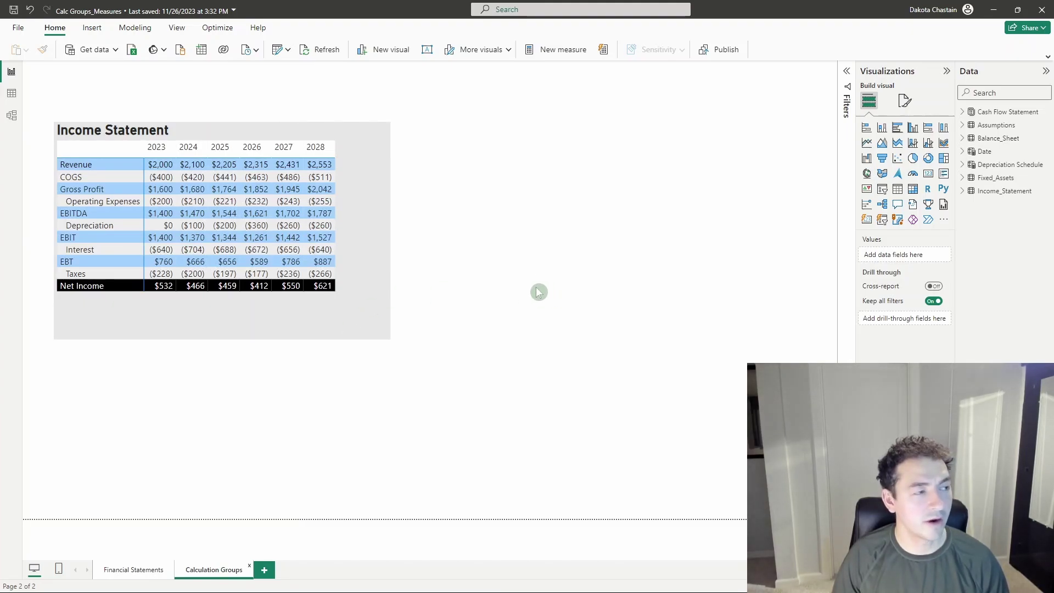
left_click(11, 117)
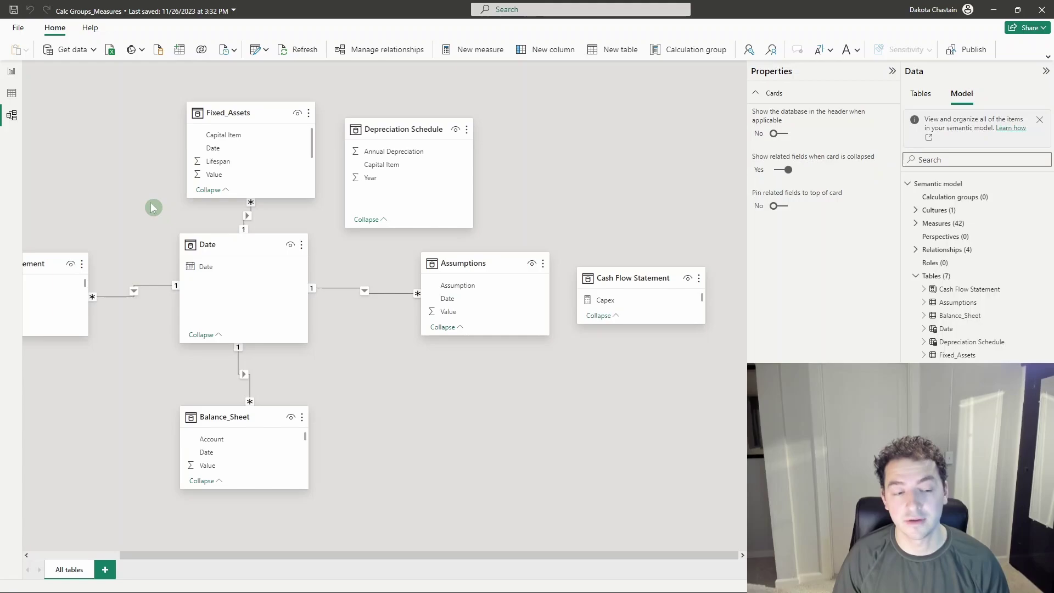
Step: Show the semantic model tree in the Data pane's Model tab and dismiss its info banner
left_click(921, 94)
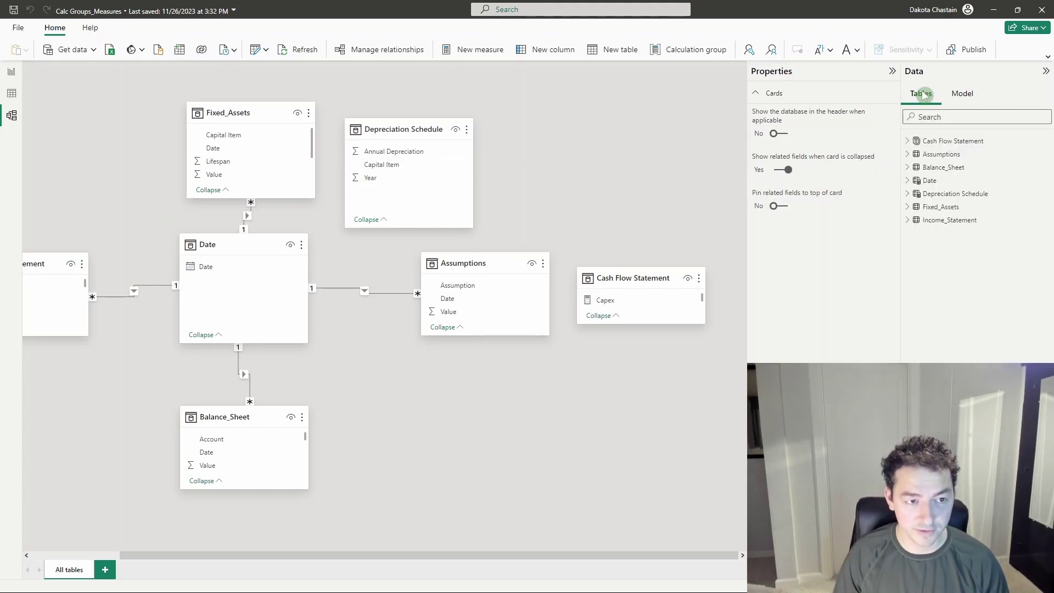
left_click(963, 94)
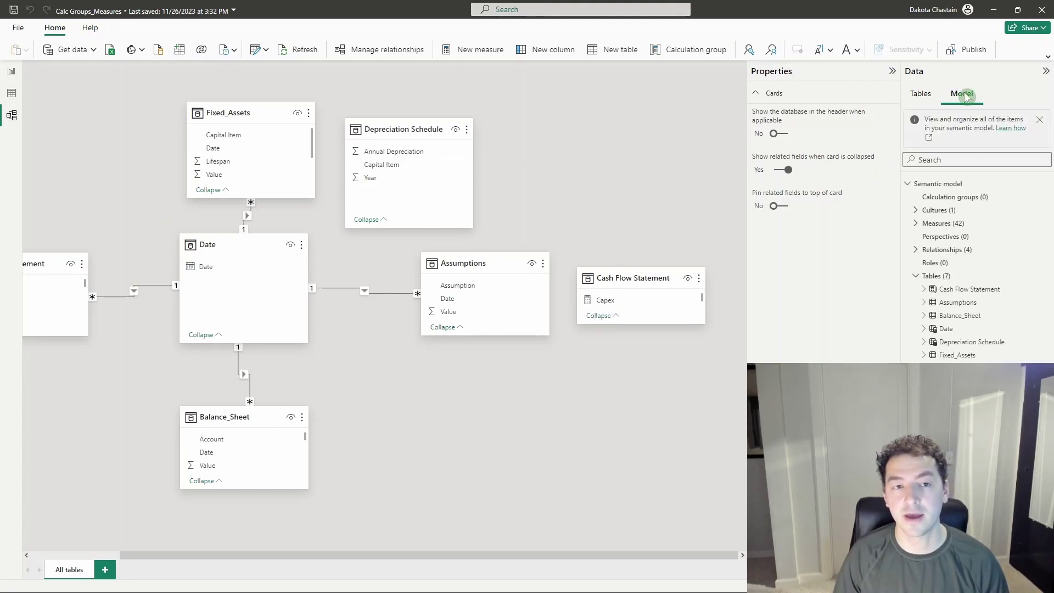
left_click(1039, 122)
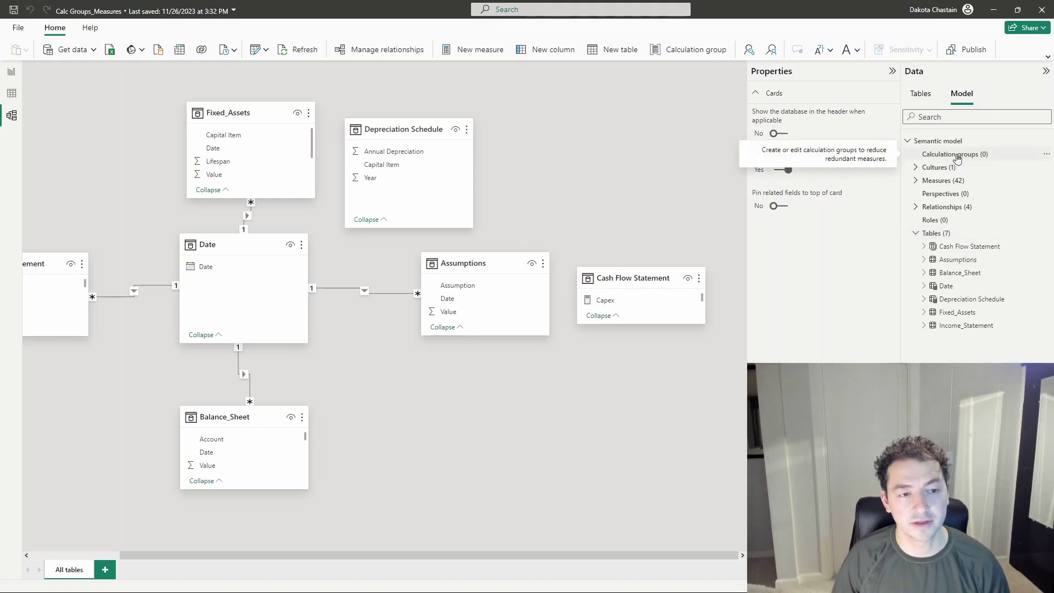
Step: Create a new calculation group and rename it 'Metrics', correcting the typo in the name
right_click(957, 159)
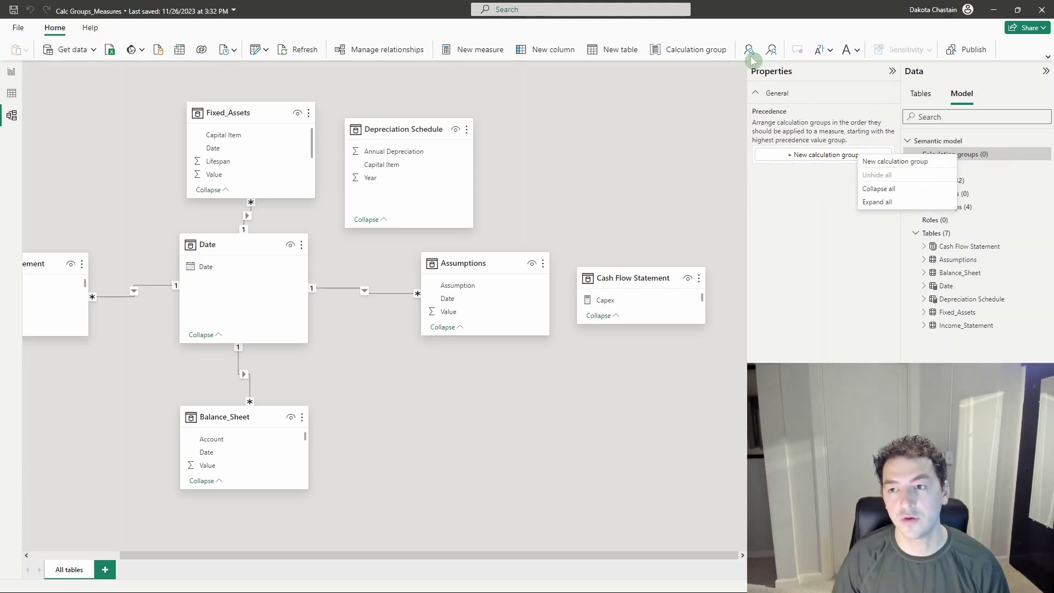
left_click(686, 51)
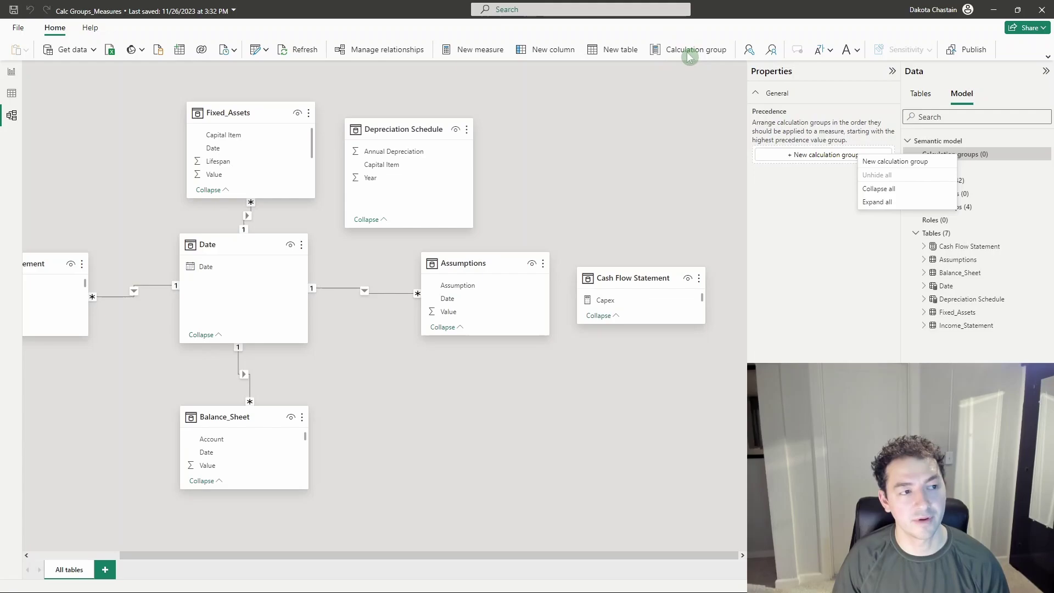
left_click(901, 166)
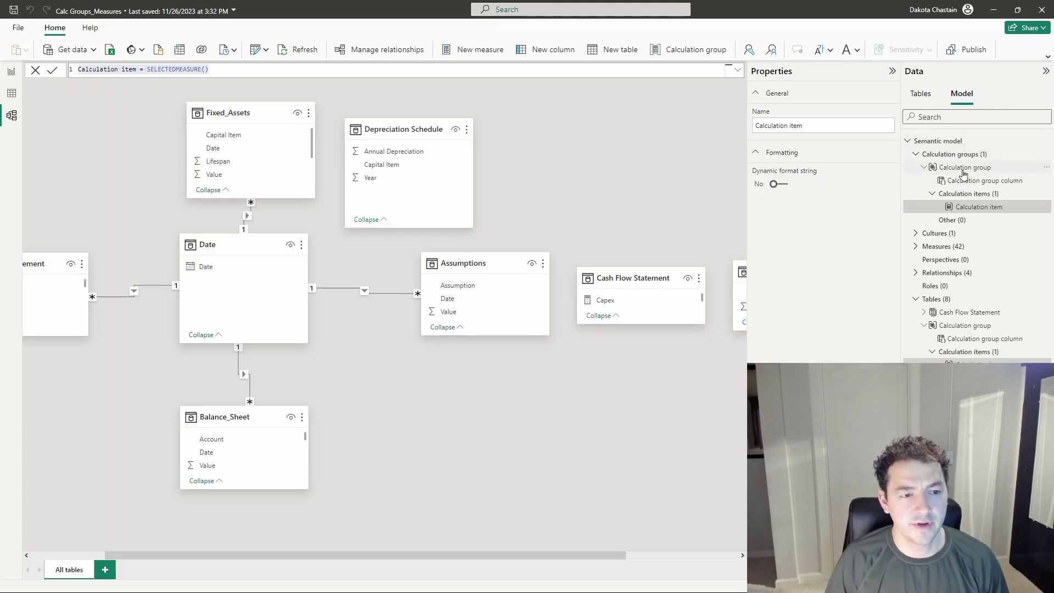
right_click(963, 172)
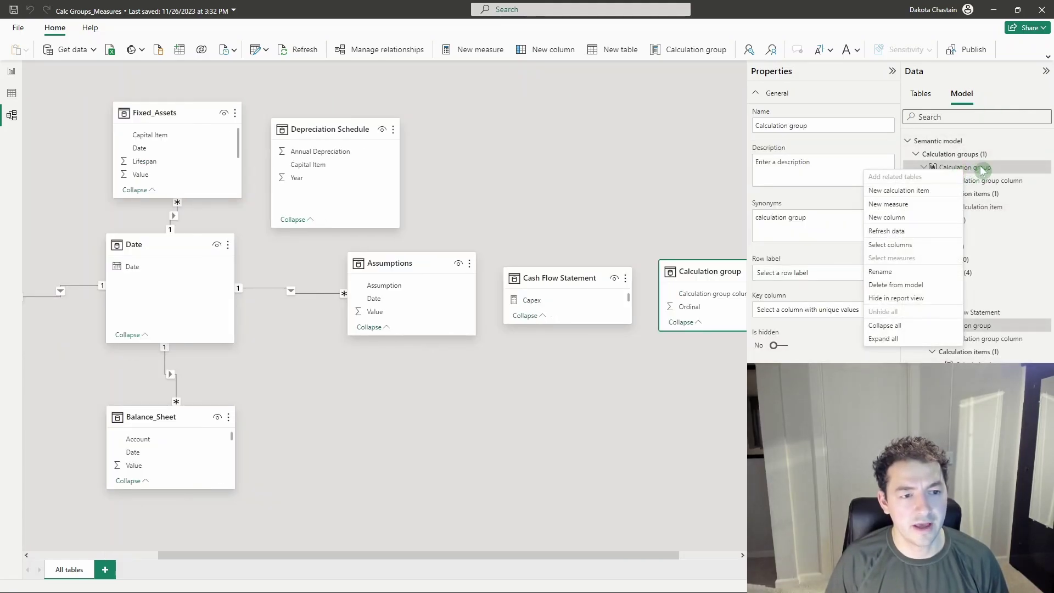
double_click(982, 169)
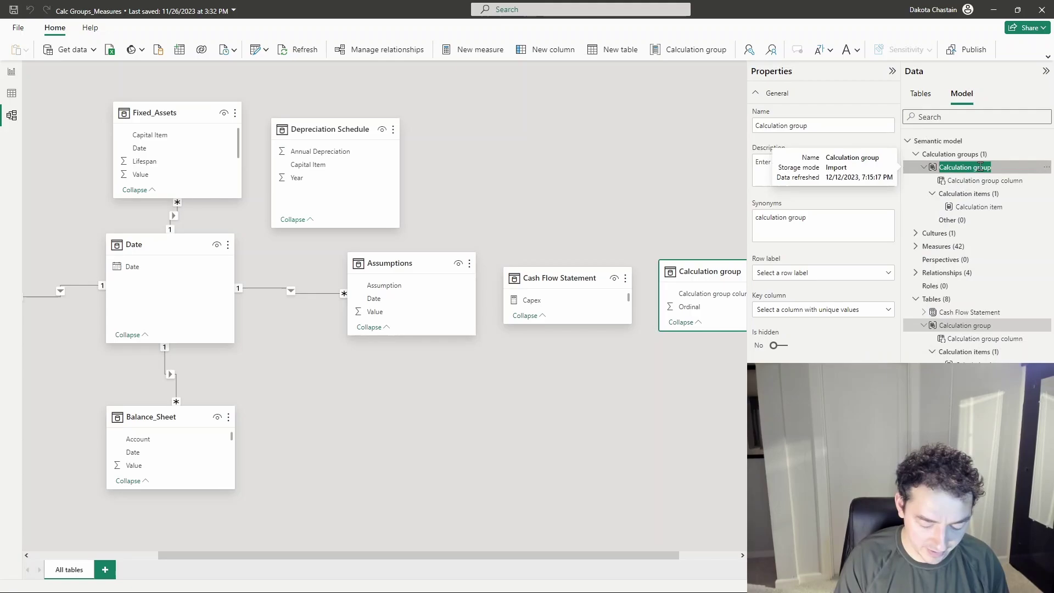
type("Metrics")
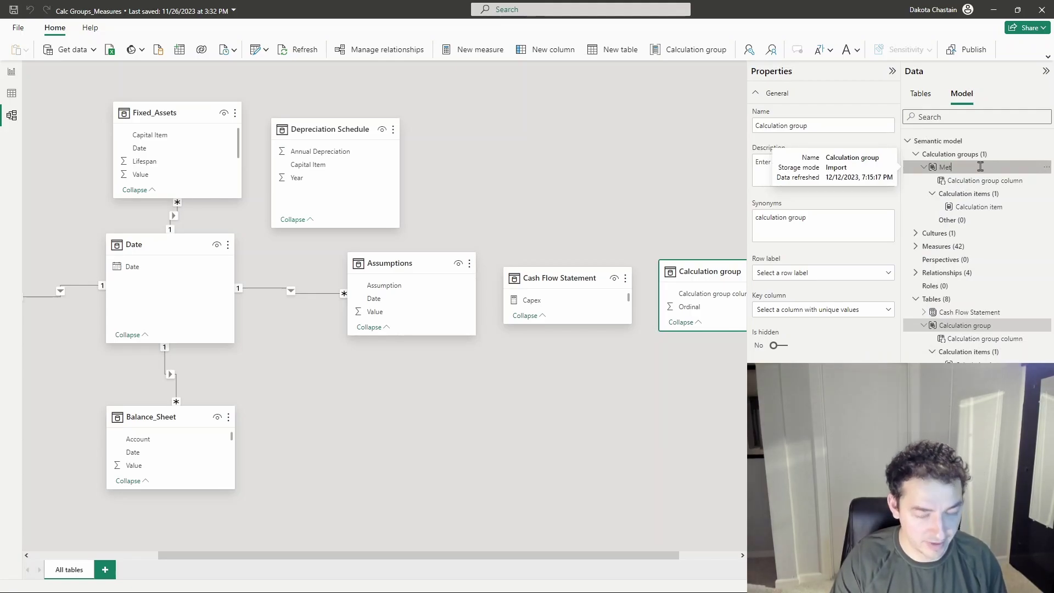
key("Return")
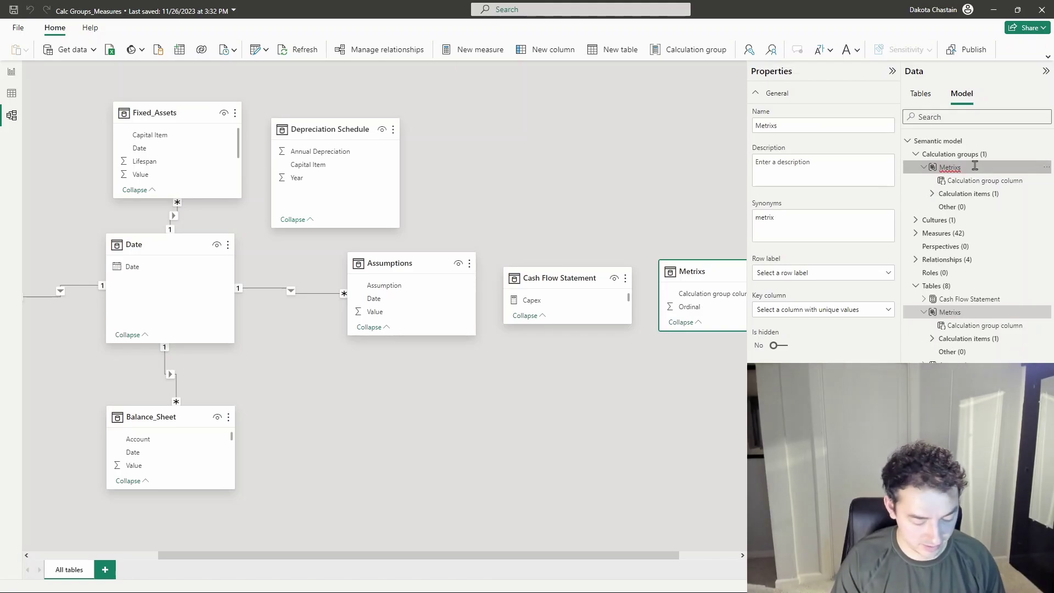
key("BackSpace")
key("BackSpace")
type("cs")
key("Return")
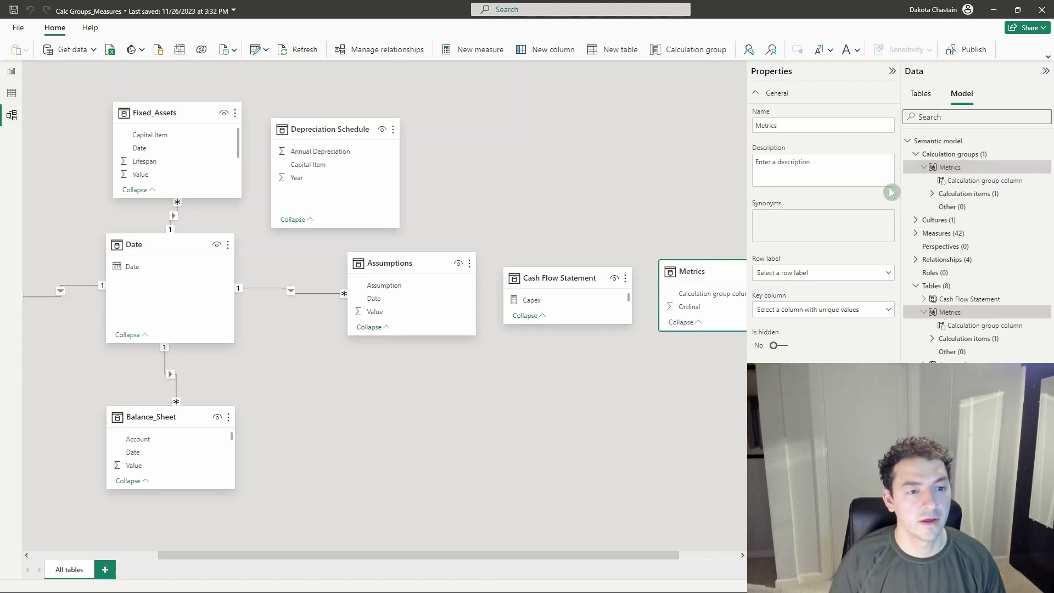
Step: Replace the default calculation item's formula with Current Period = SELECTEDMEASURE() and commit it
left_click(932, 194)
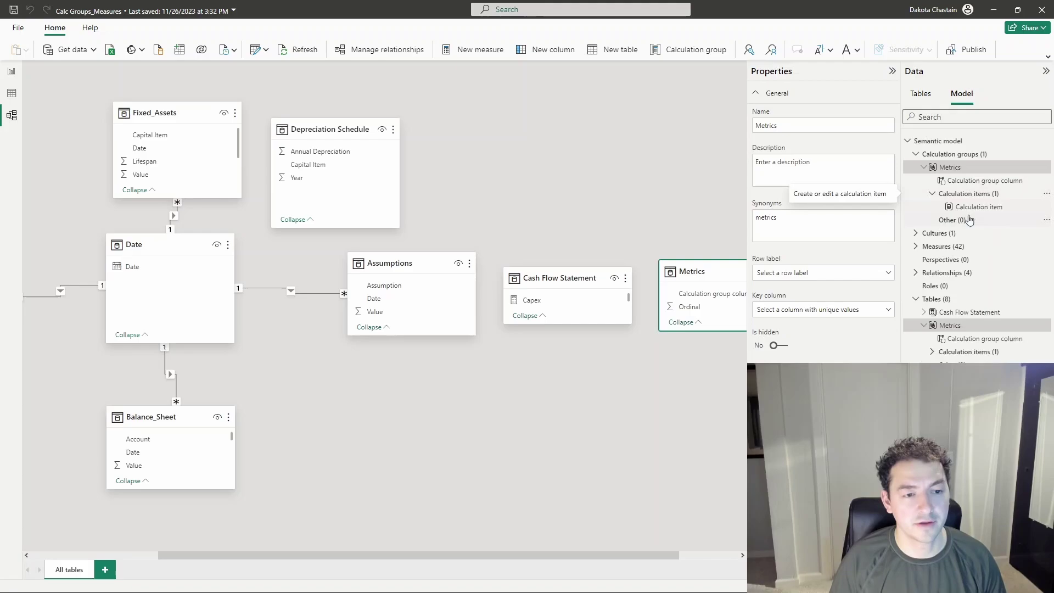
left_click(966, 207)
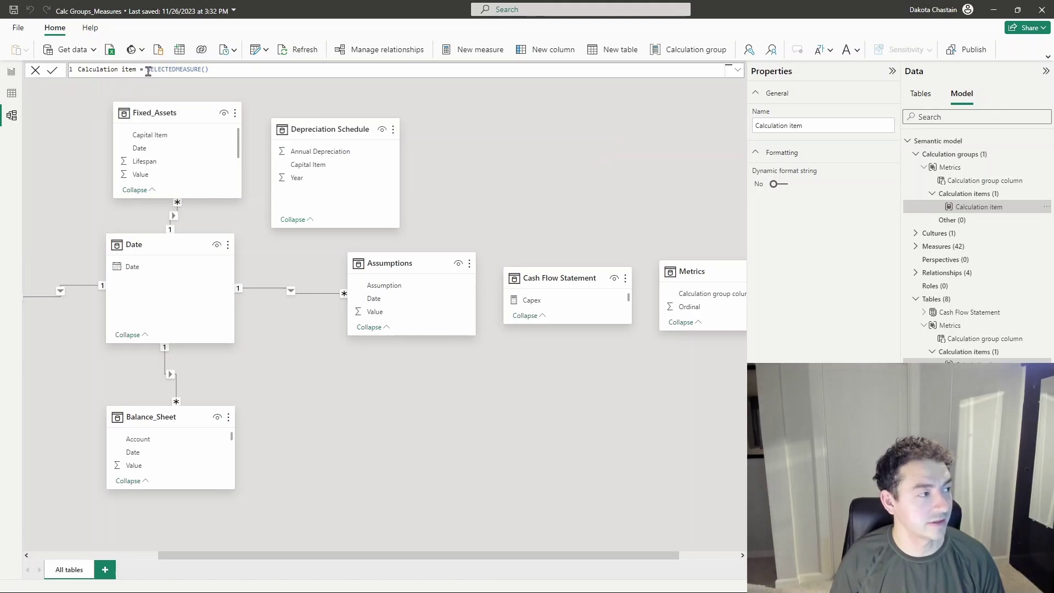
left_click_drag(147, 70, 218, 67)
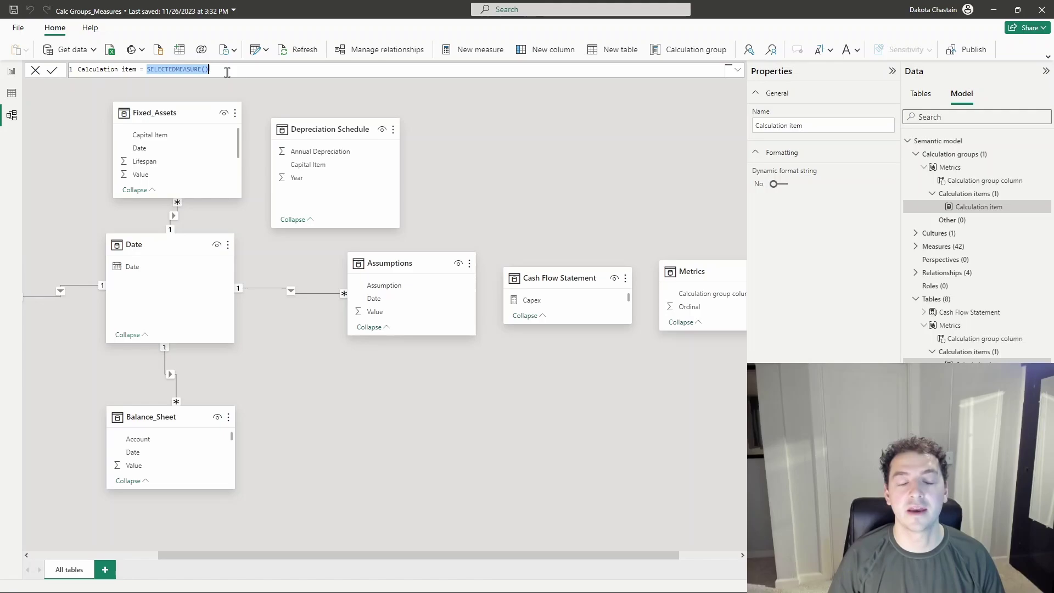
left_click(224, 71)
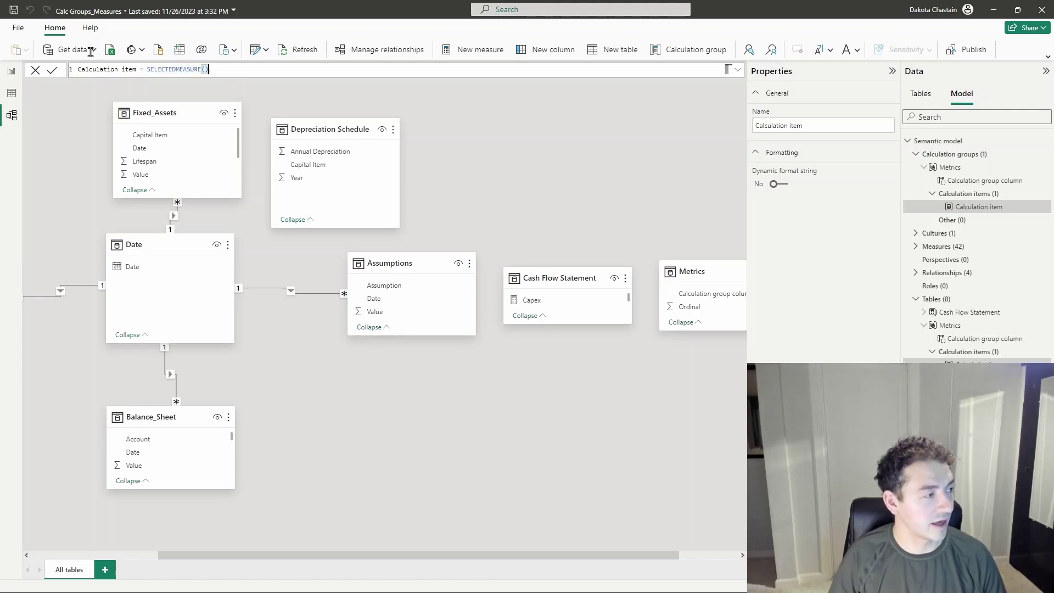
key("ctrl+a")
type("C")
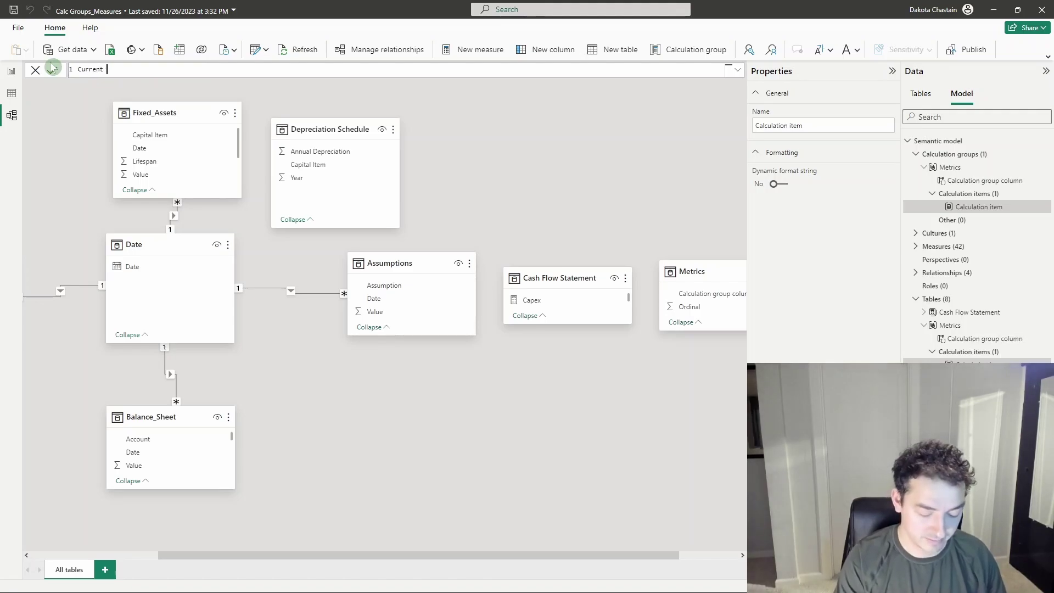
type("urrent Period ")
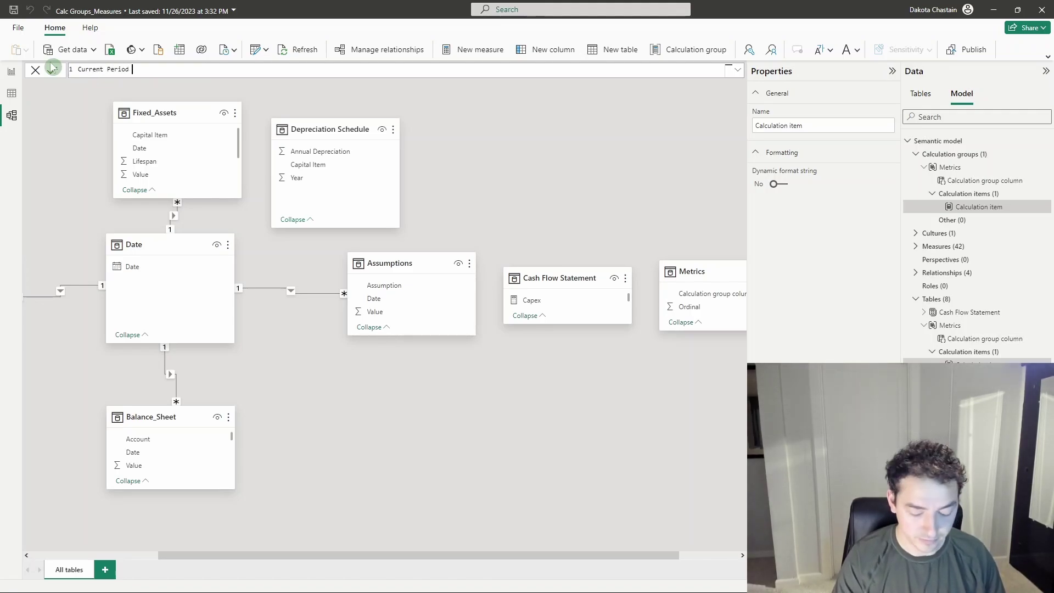
type("=se")
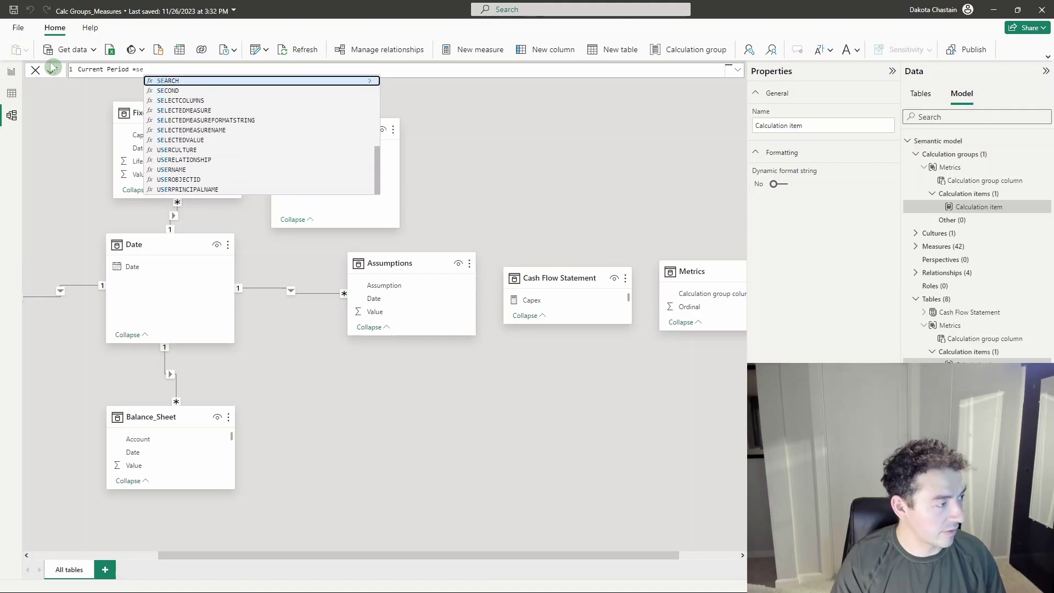
type("lect")
key("Down")
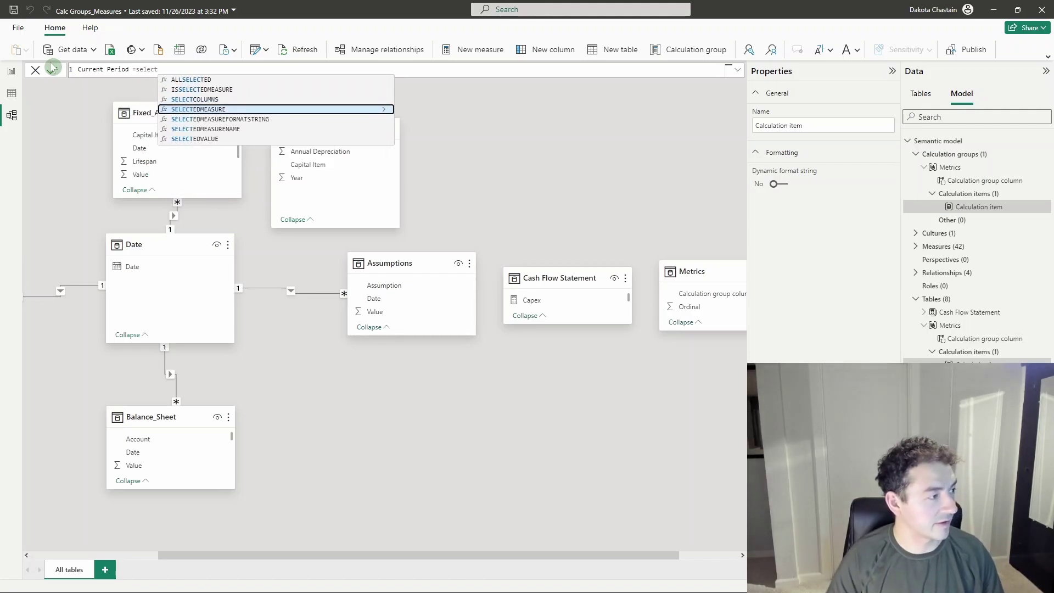
key("Tab")
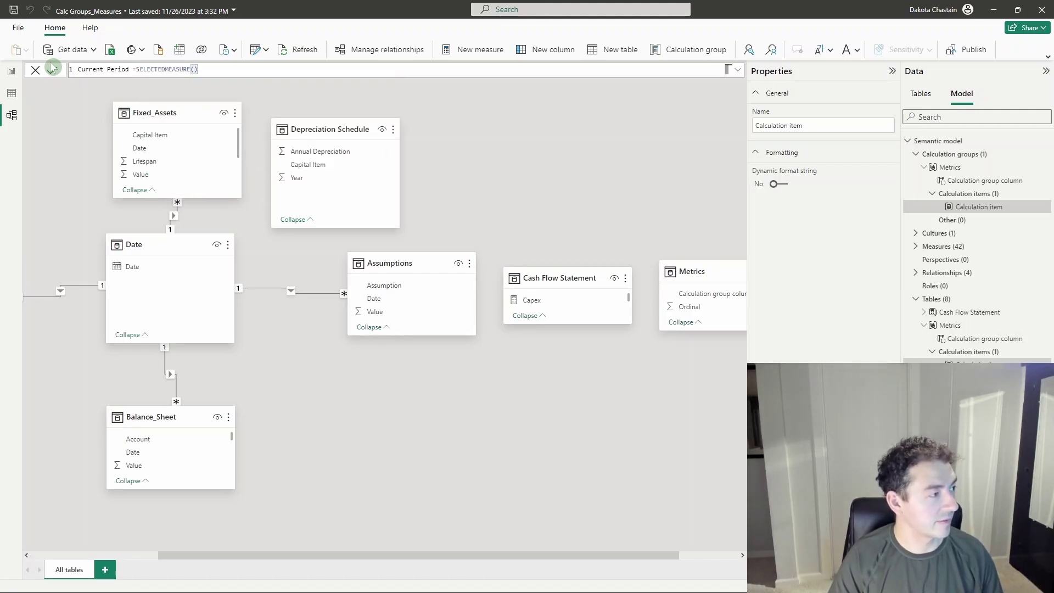
left_click(52, 70)
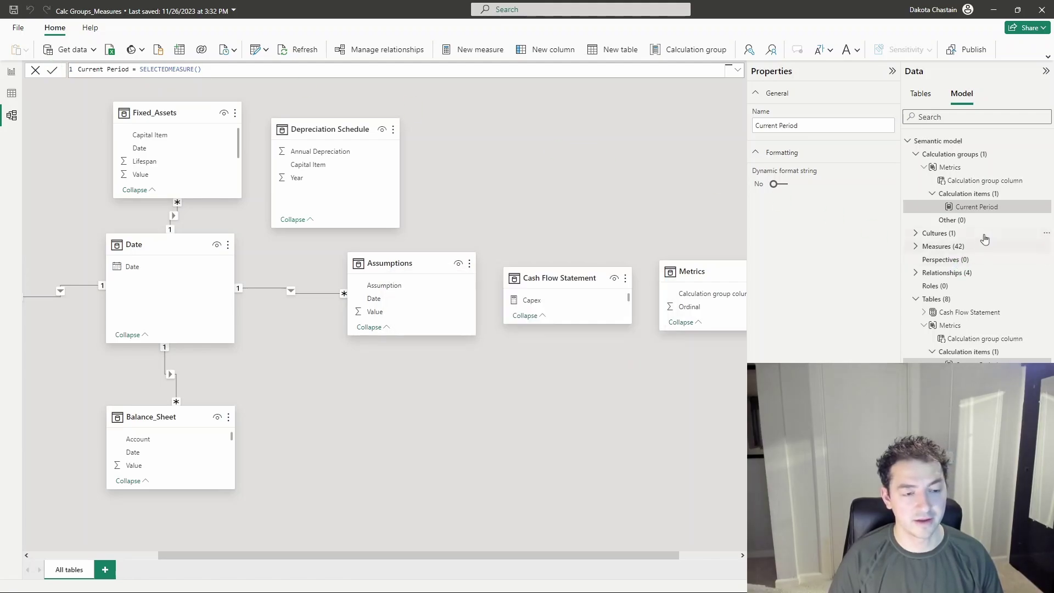
right_click(970, 208)
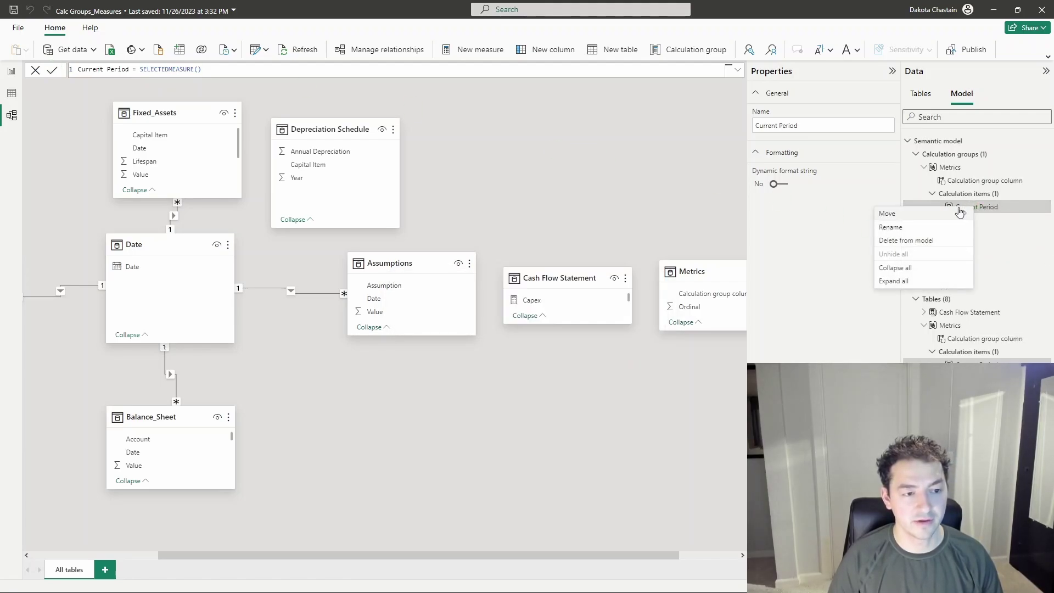
Step: Add a new YoY Change calculation item with var current_period = SELECTEDMEASURE()
right_click(994, 200)
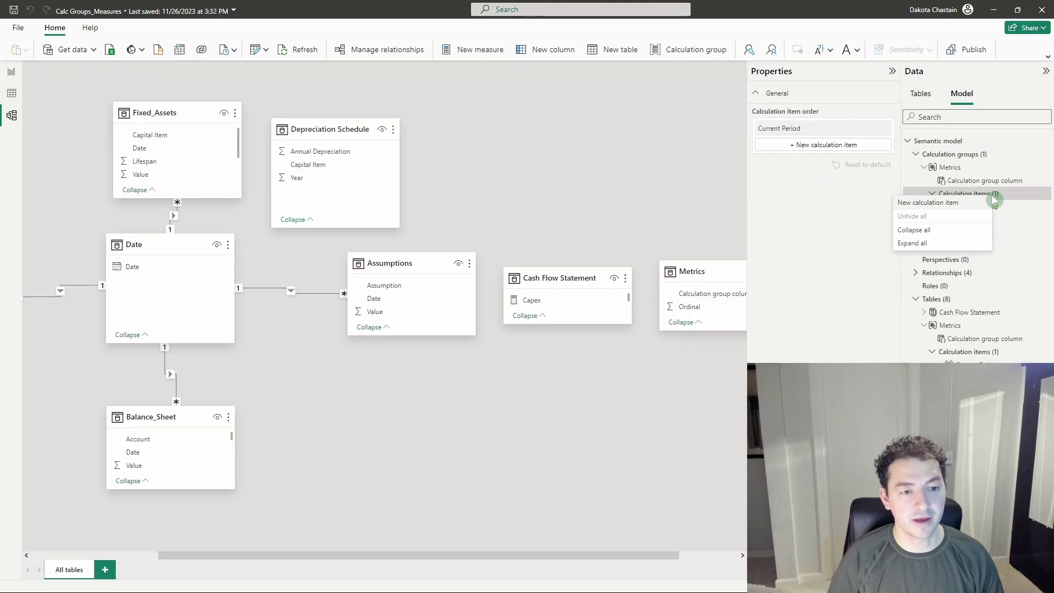
left_click(957, 203)
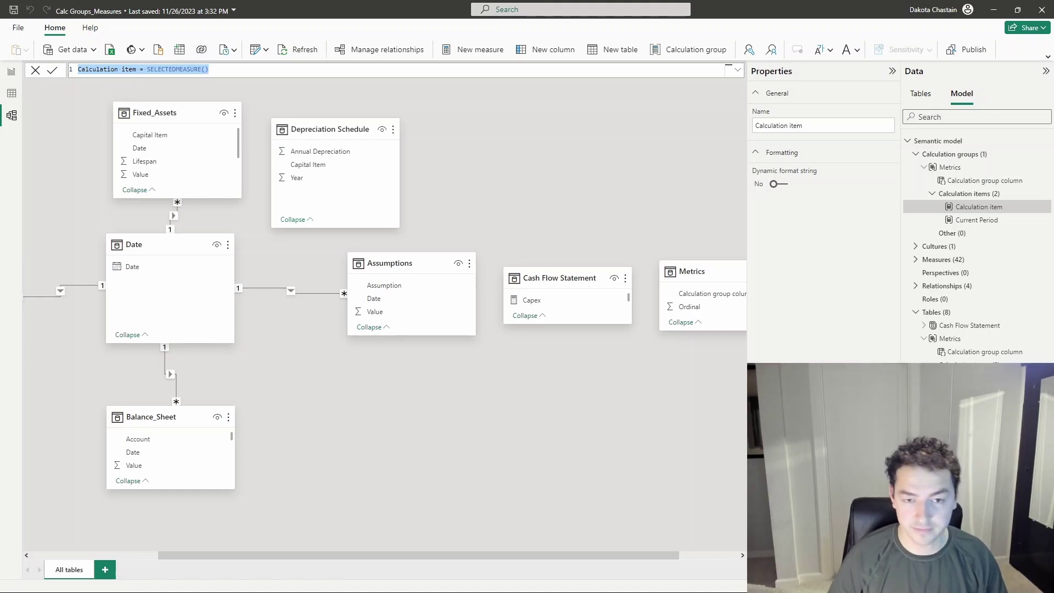
type("YoY Change")
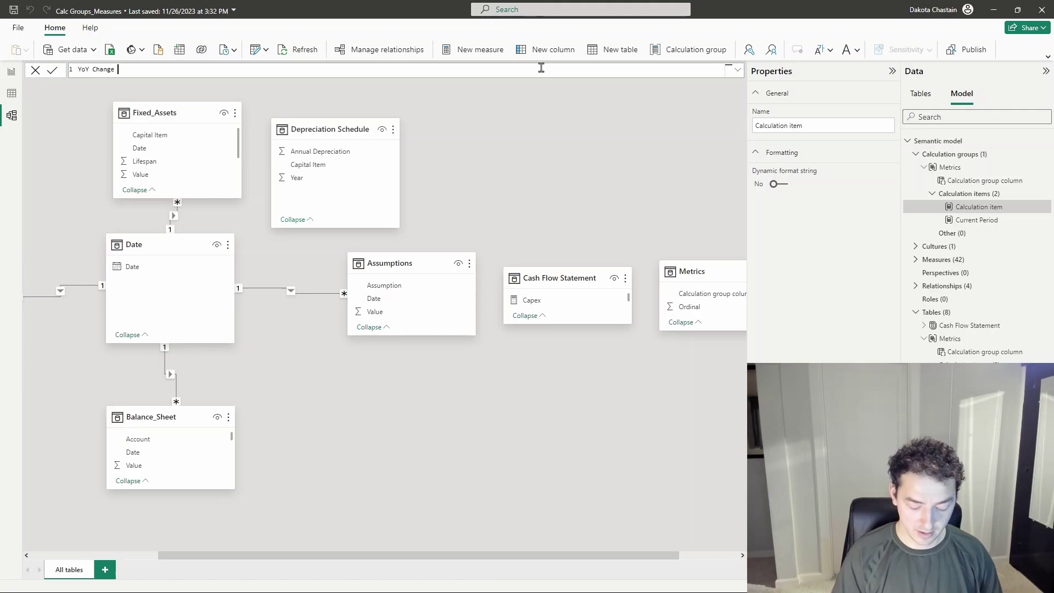
key("shift+Return")
key("shift+Return")
type("var current_perio")
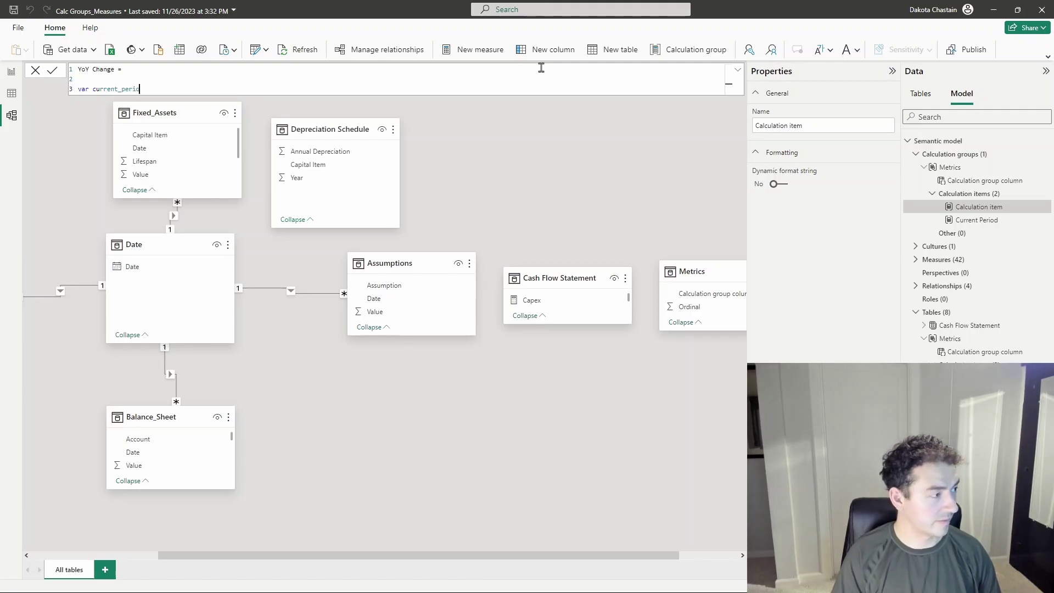
type("d = select")
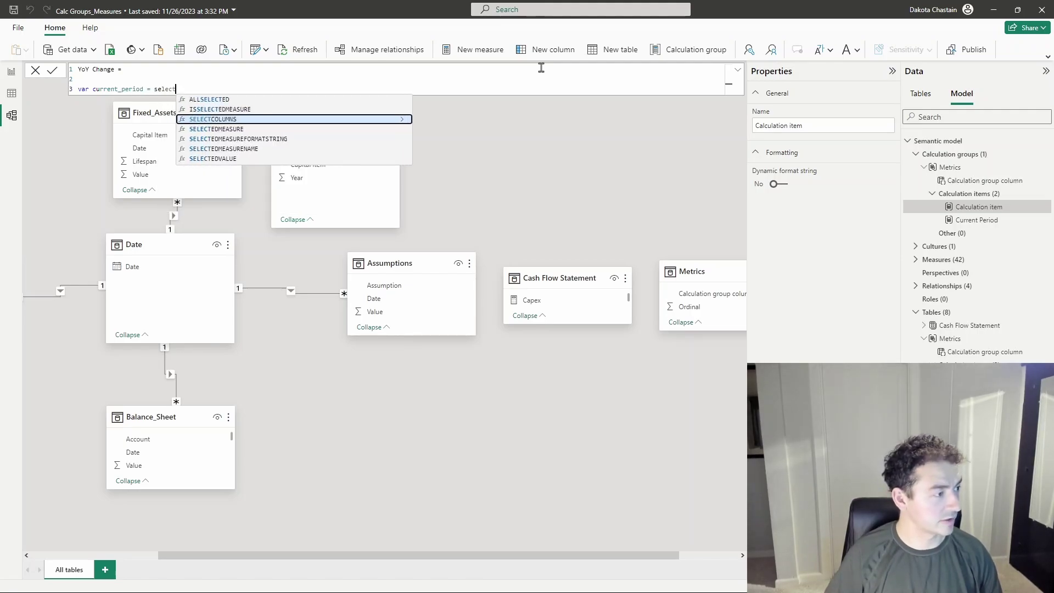
key("Tab")
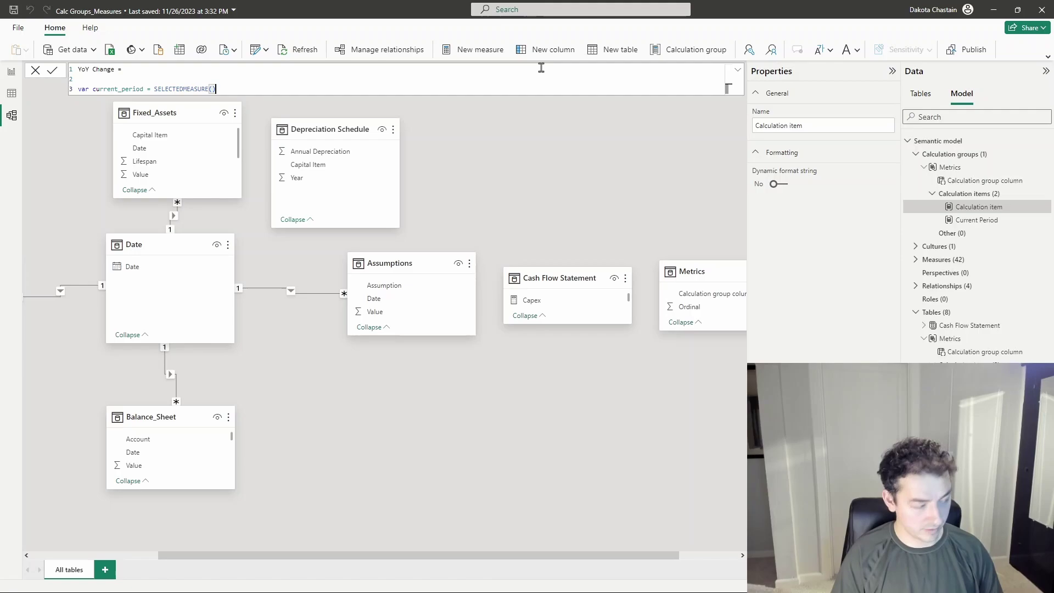
key("End")
key("shift+Return")
Step: Define prior_period as CALCULATE(SELECTEDMEASURE(), SAMEPERIODLASTYEAR('Date'[Date]))
type("var")
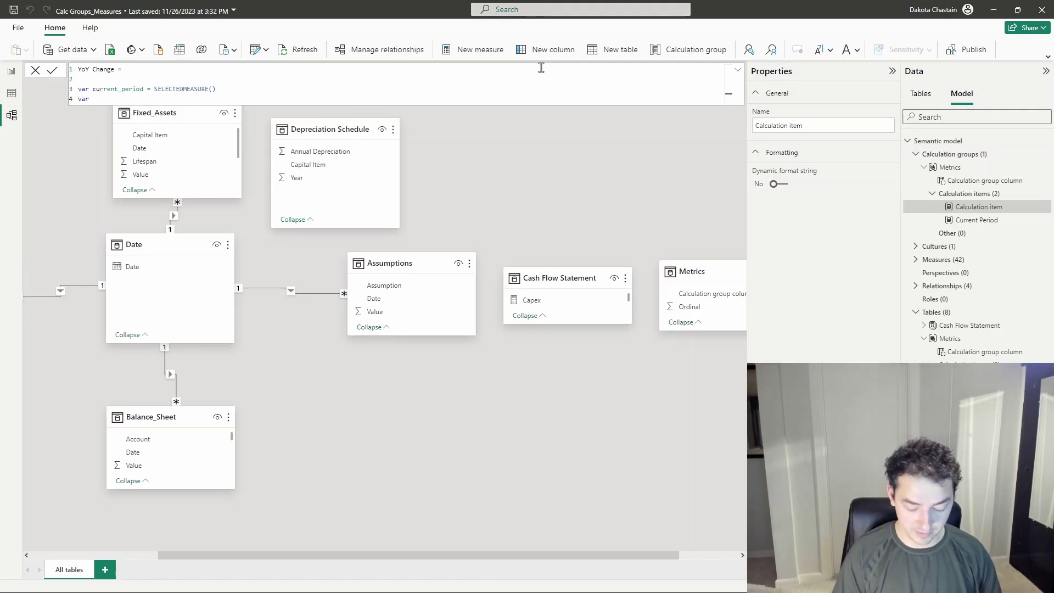
type(" prior per")
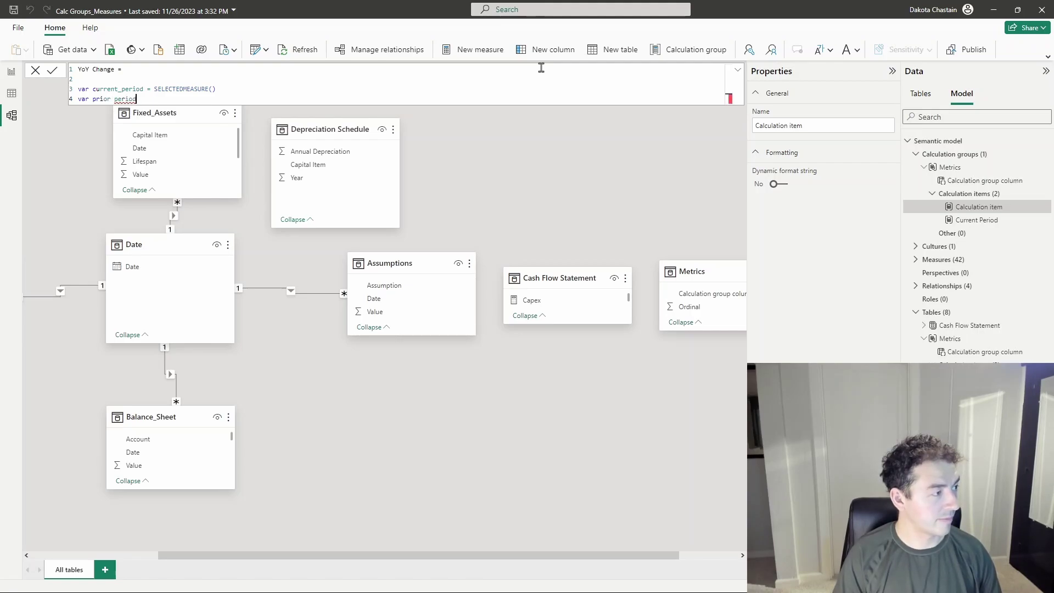
type("iod ")
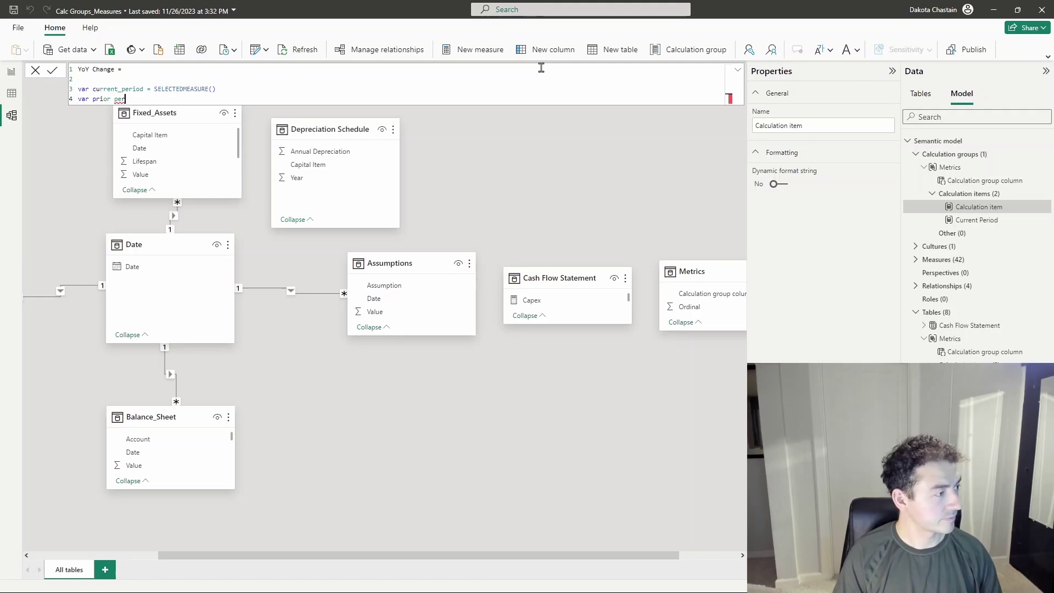
type("iod = CALCULATE(selec")
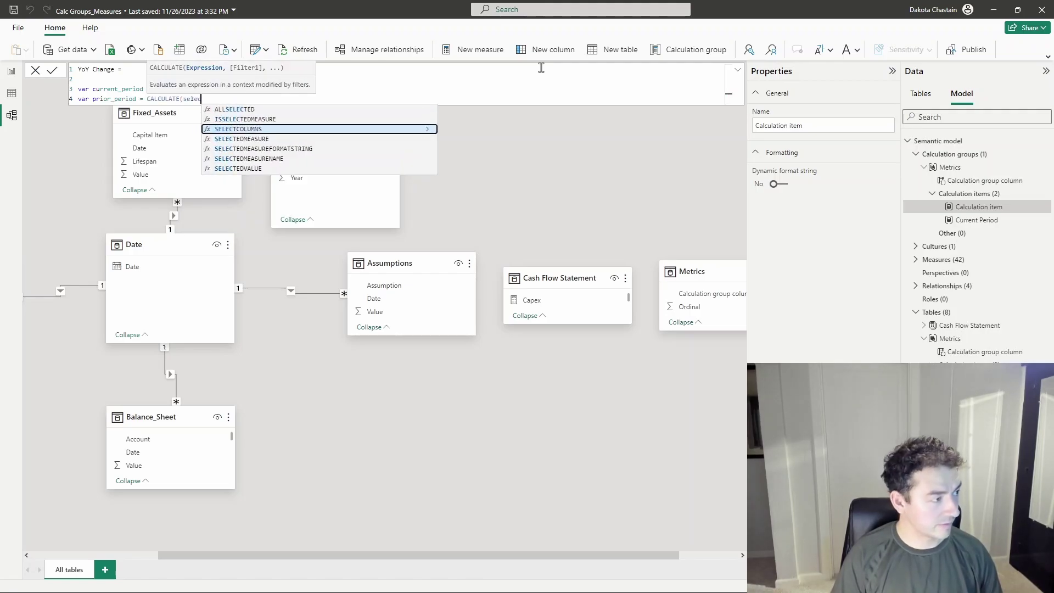
key("Down")
key("Tab")
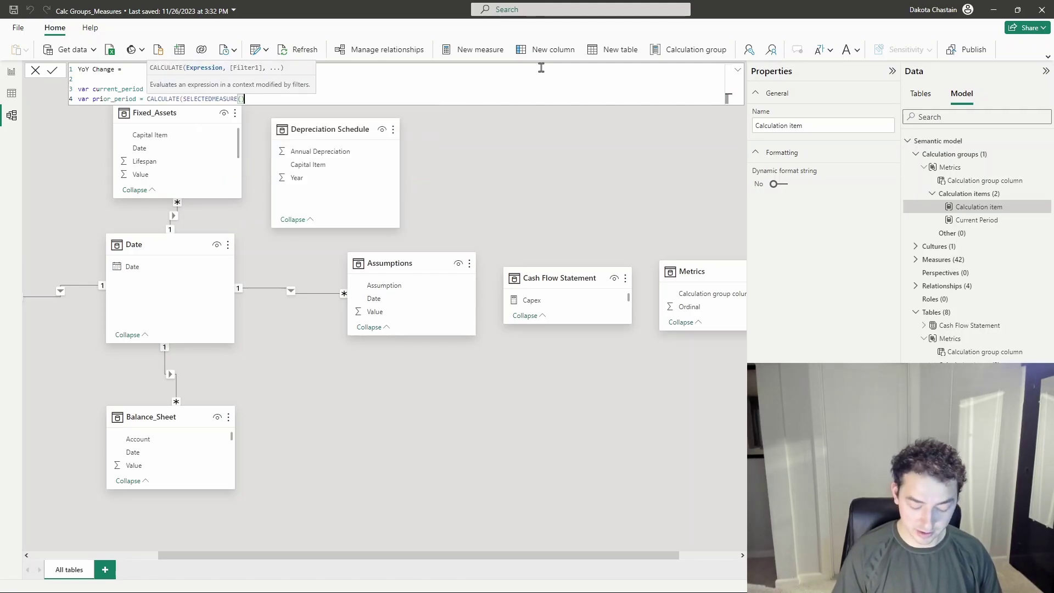
type(",same")
key("Tab")
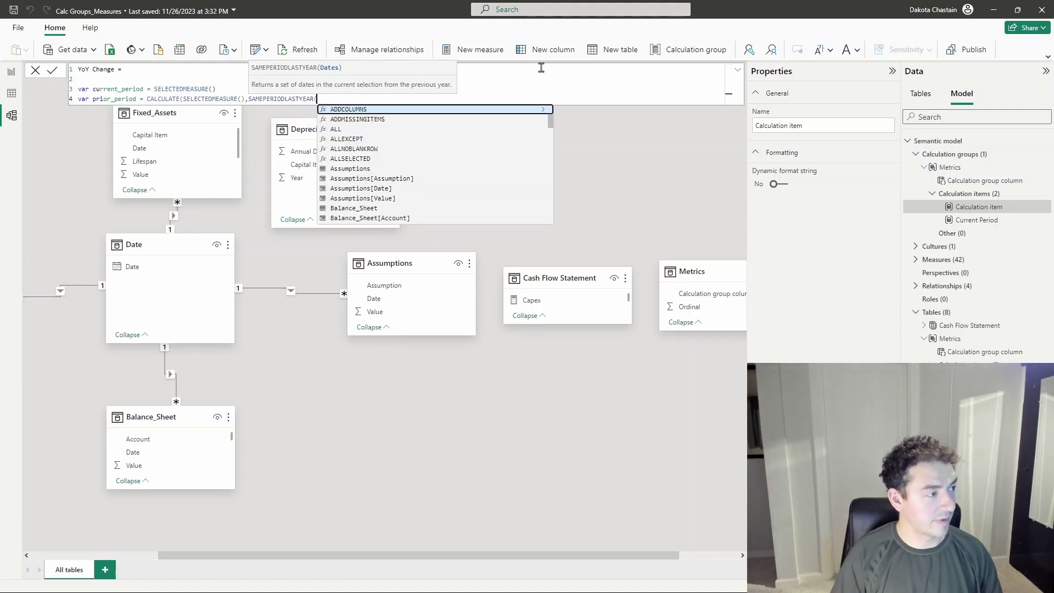
type("))")
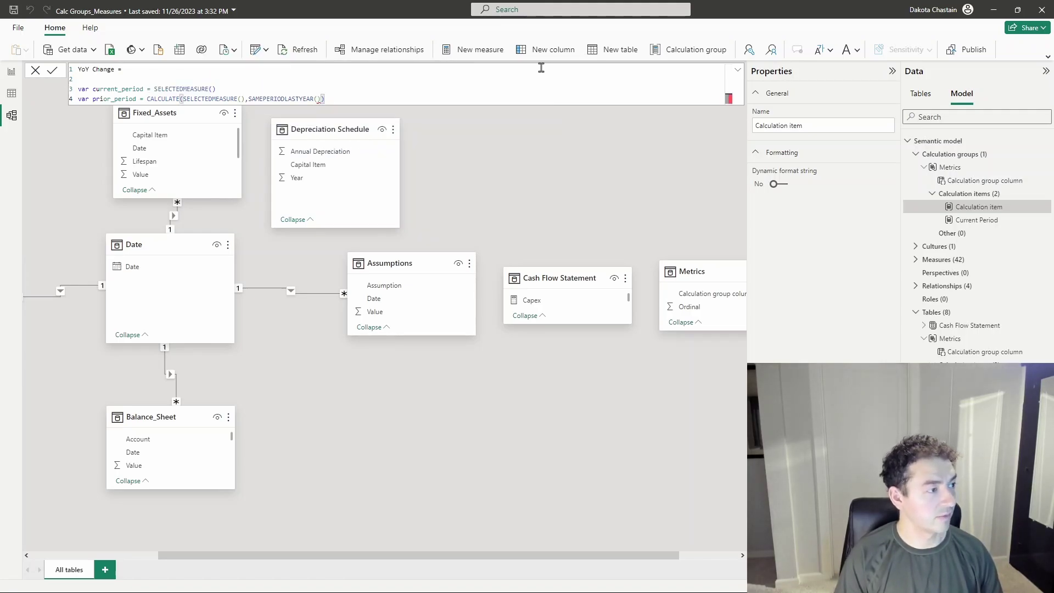
key("BackSpace")
key("BackSpace")
type("'Date'[Date")
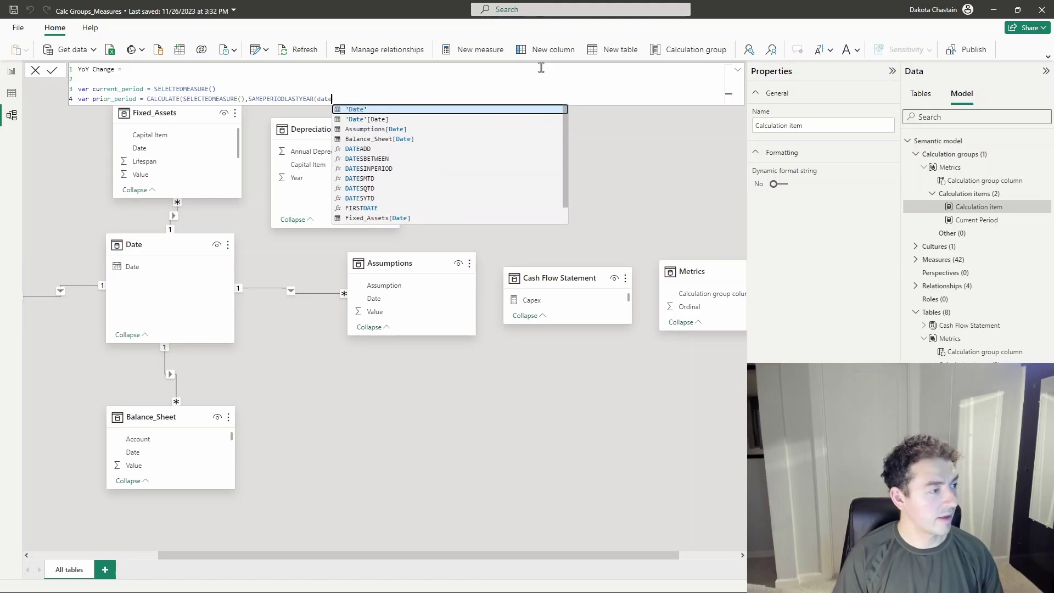
type("]))")
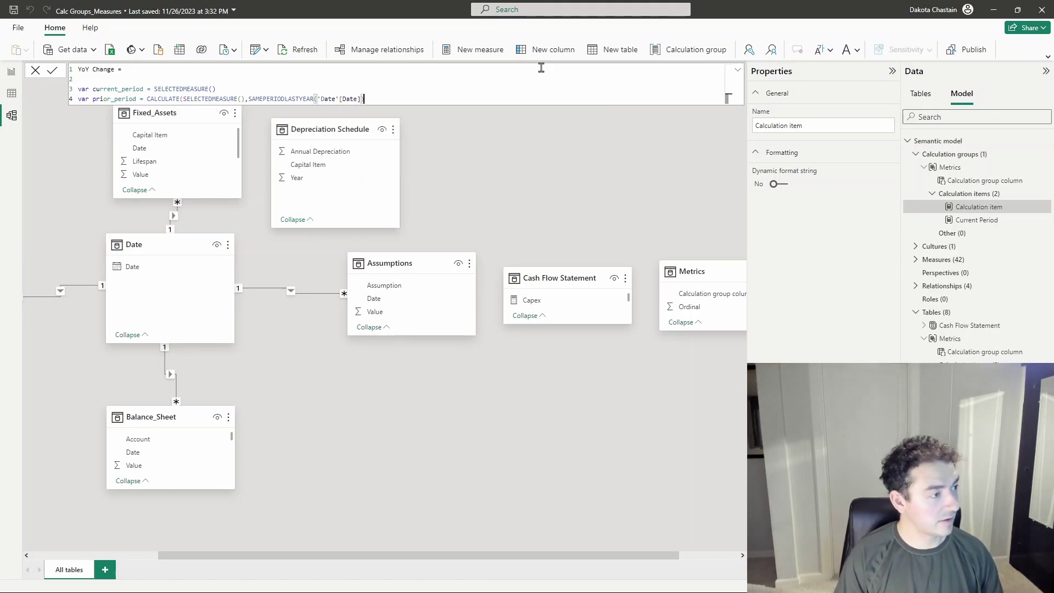
Step: Finish with return current_period - prior_period and commit the YoY Change formula
key("Return")
key("Return")
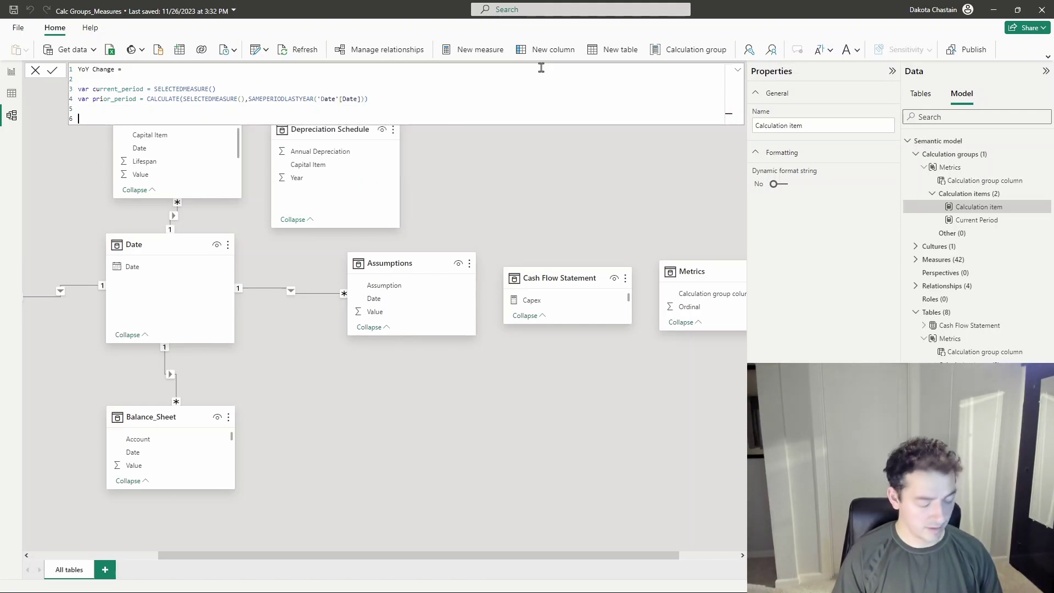
type("return curr")
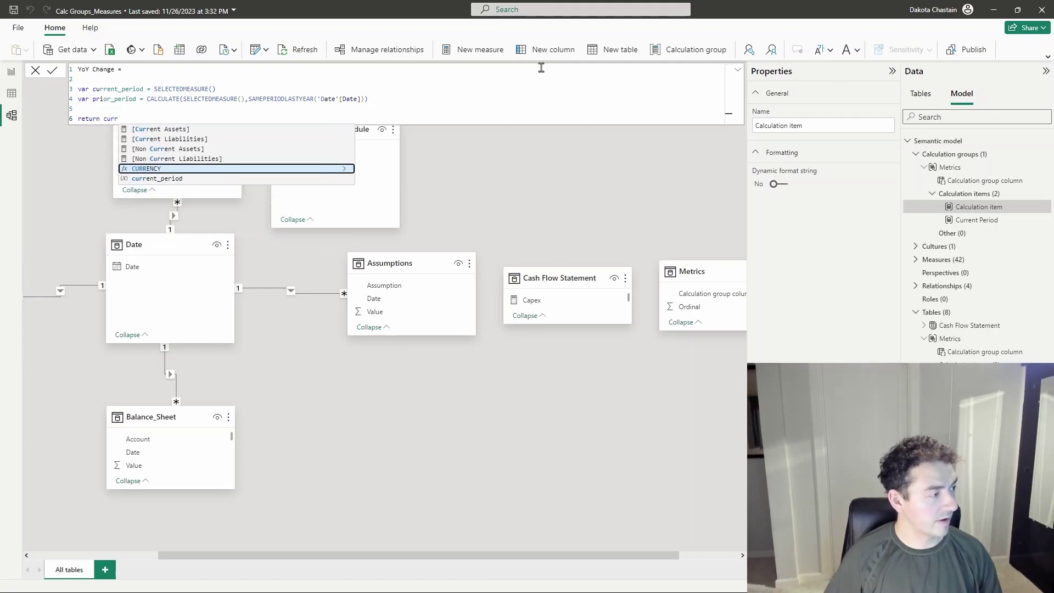
key("Down")
key("Tab")
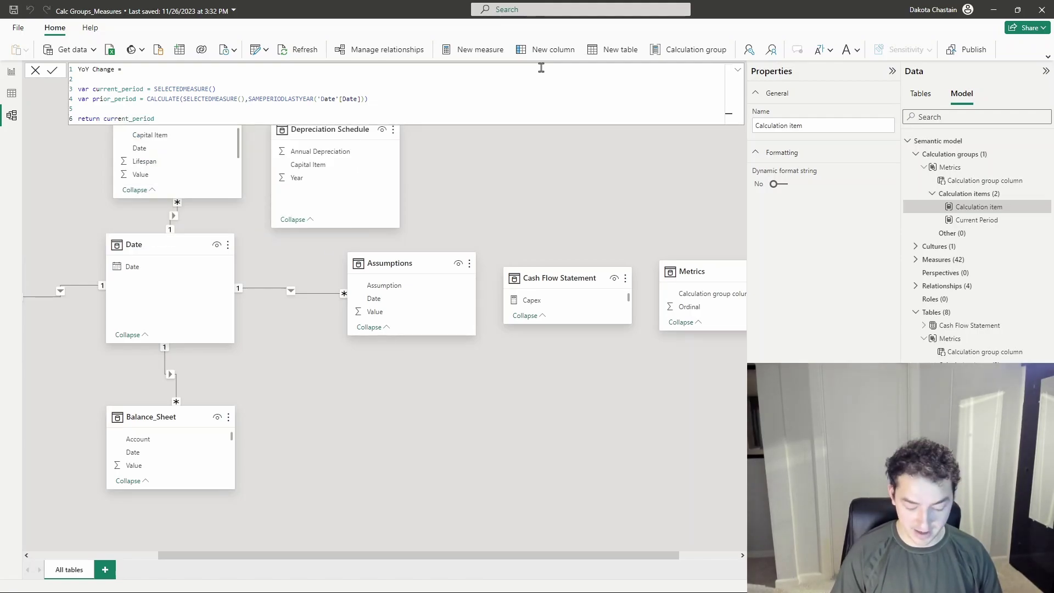
type("-prio")
key("Tab")
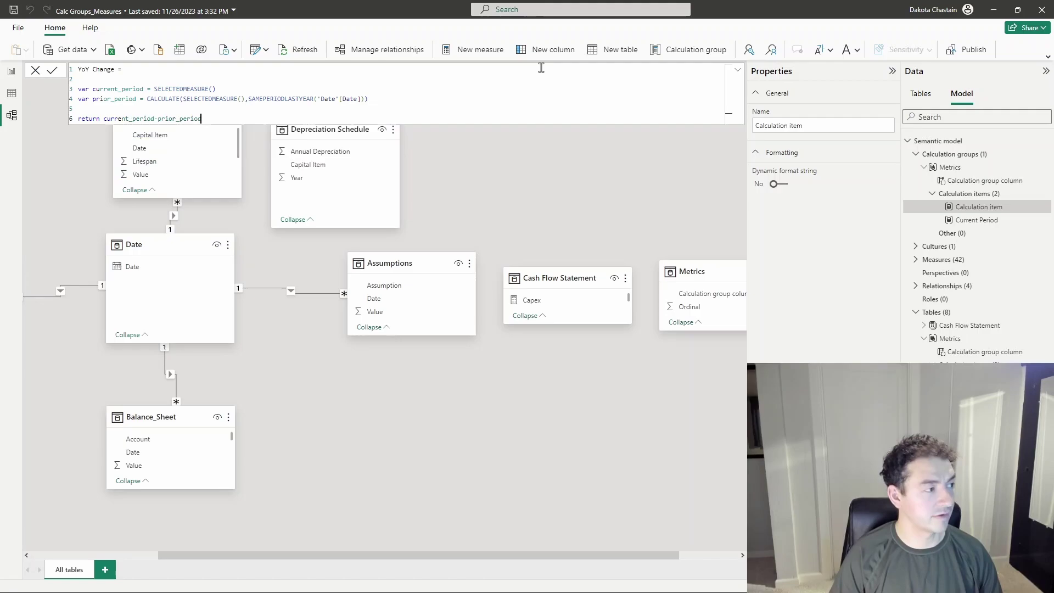
key("Return")
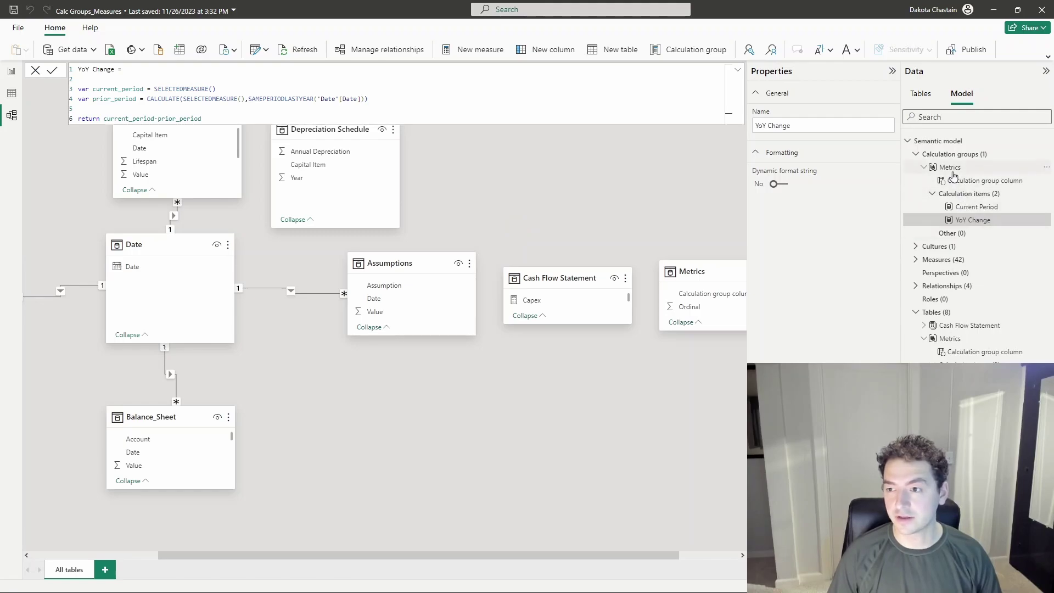
Step: Shift the Income Statement matrix up-left and drop the Metrics calculation group column beside it
left_click(14, 78)
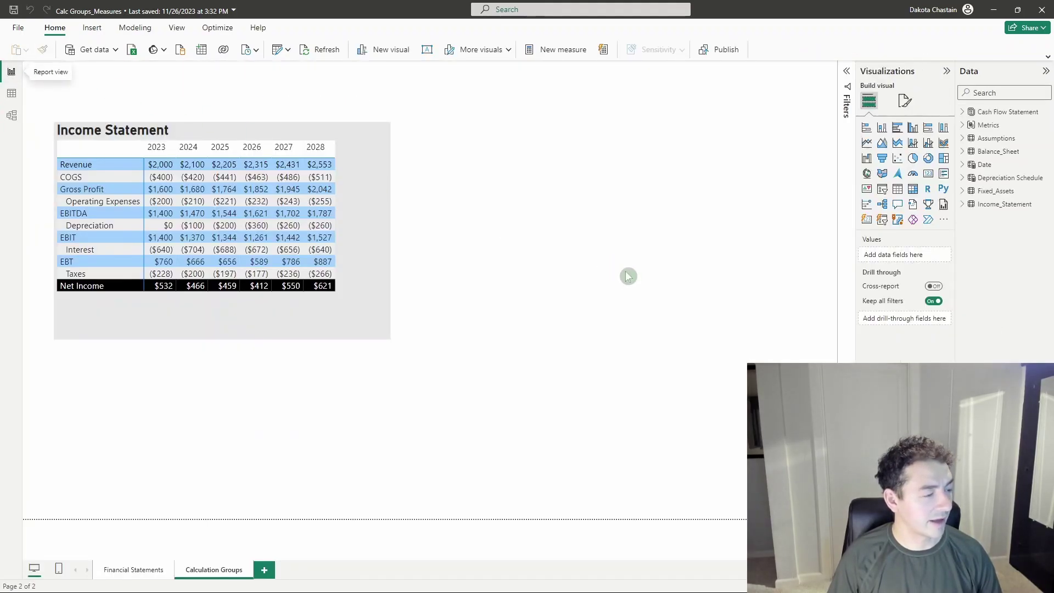
left_click_drag(383, 223, 369, 205)
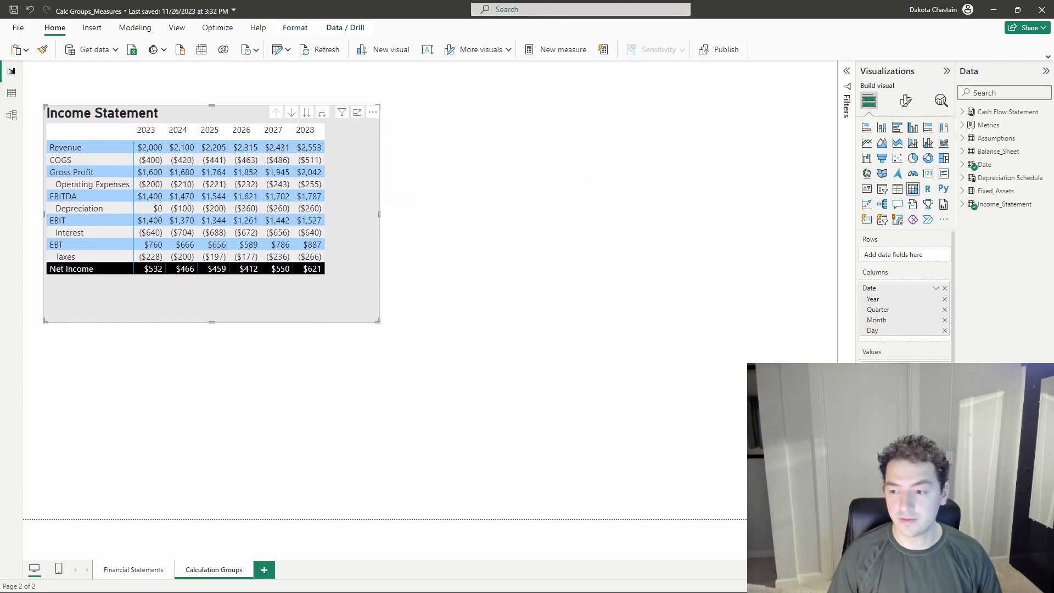
key("Escape")
left_click(987, 124)
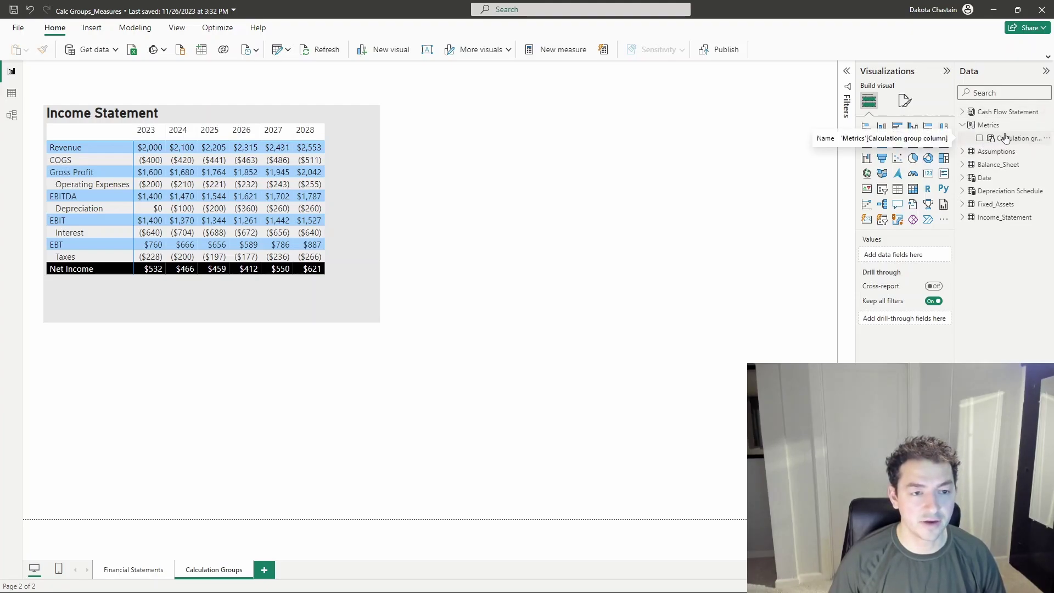
left_click_drag(1001, 138, 642, 163)
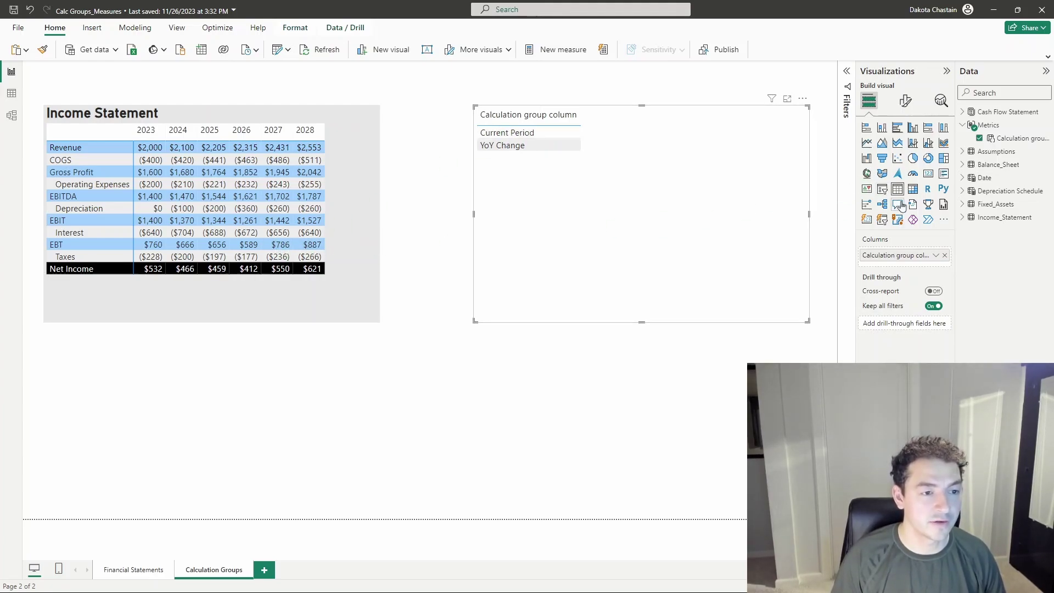
Step: Turn the Metrics visual into a tile slicer and toggle Current Period and YoY Change, ending on YoY Change
left_click(882, 221)
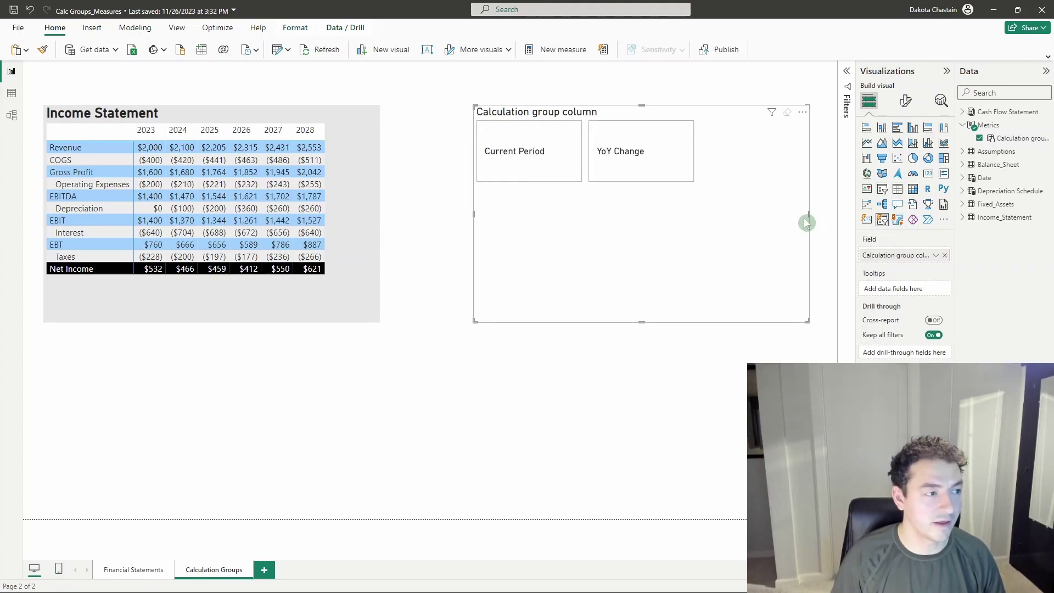
left_click(640, 156)
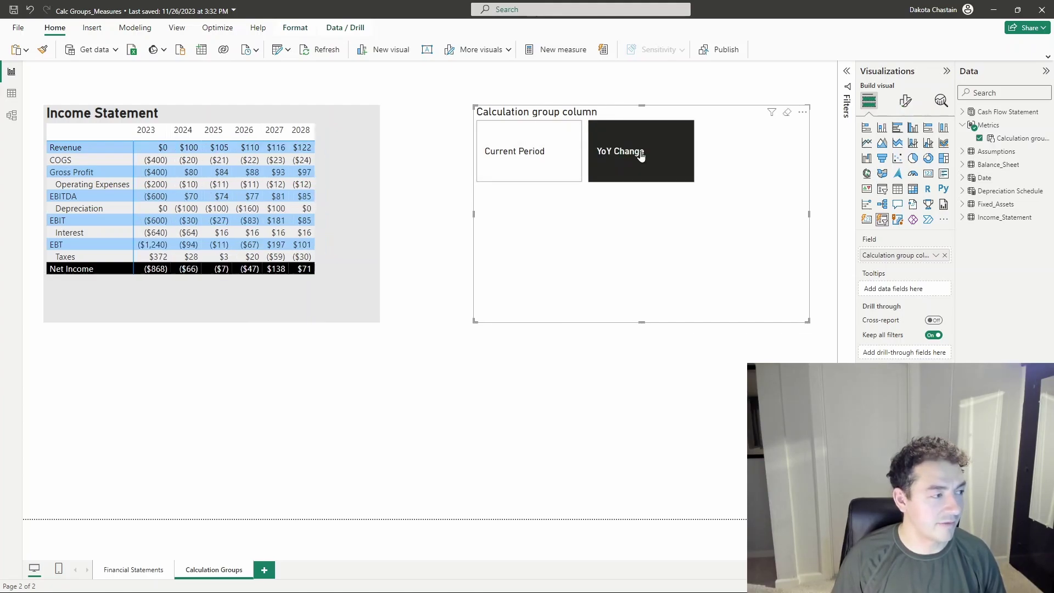
left_click(558, 154)
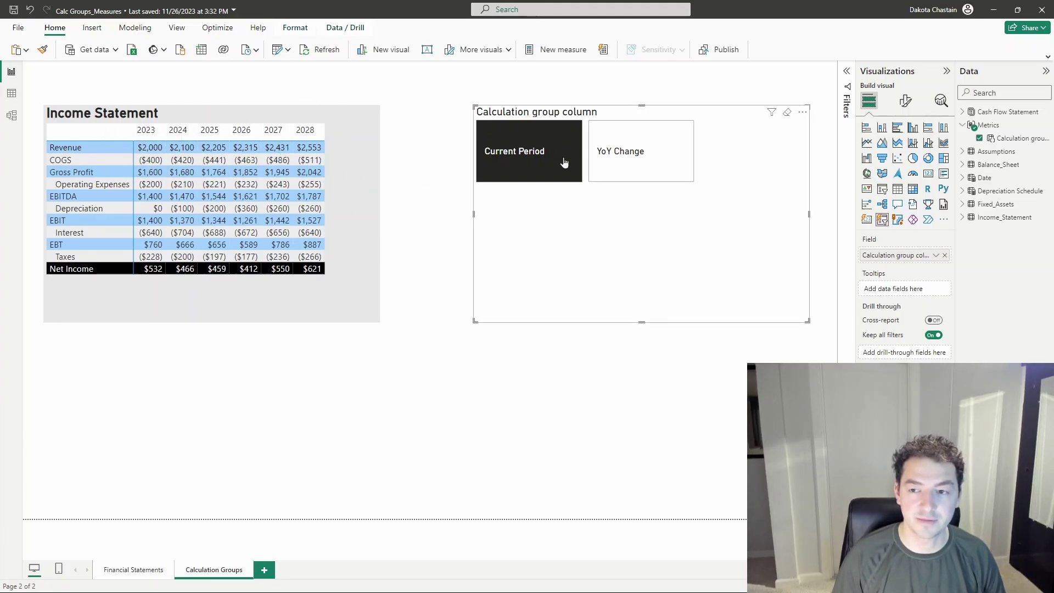
left_click(635, 159)
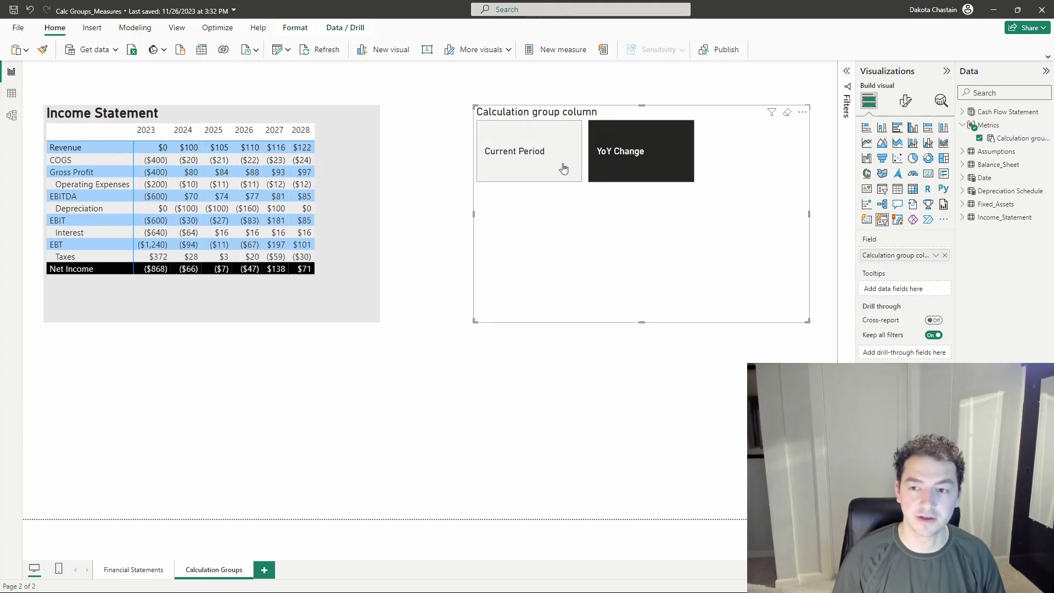
left_click(538, 164)
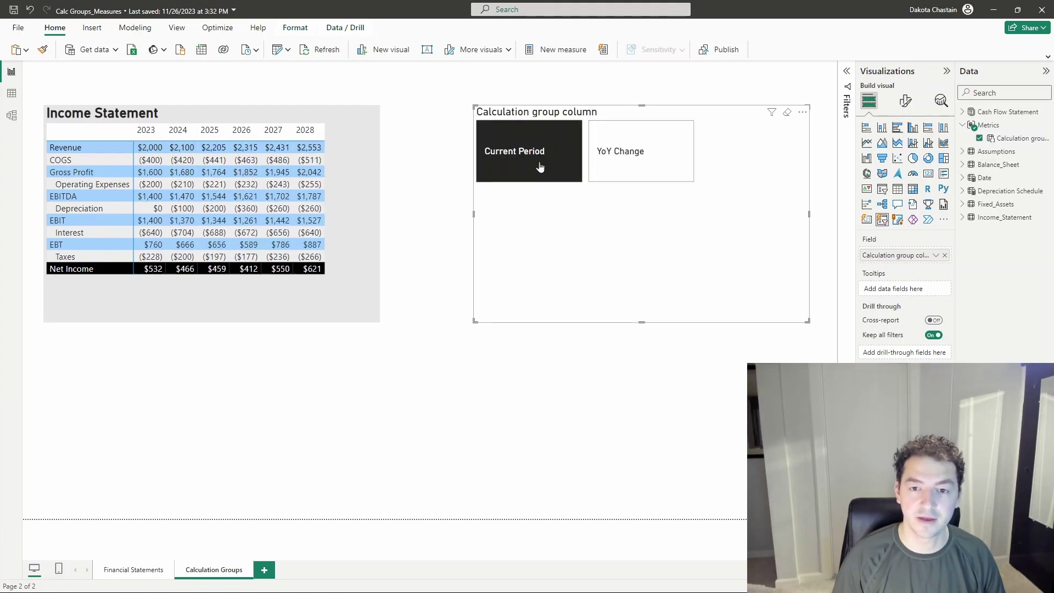
left_click(659, 162)
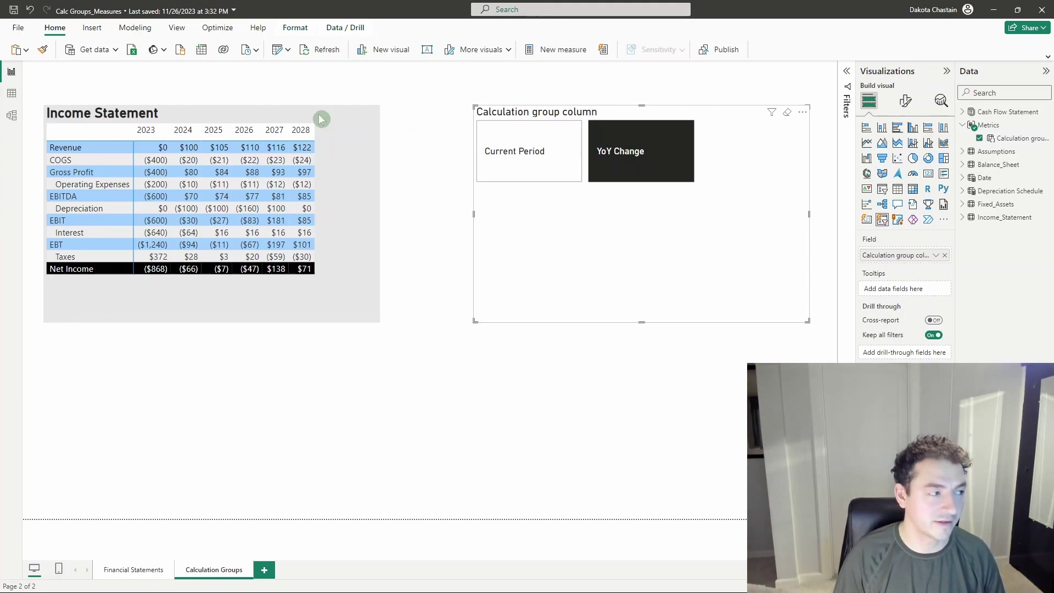
left_click(177, 172)
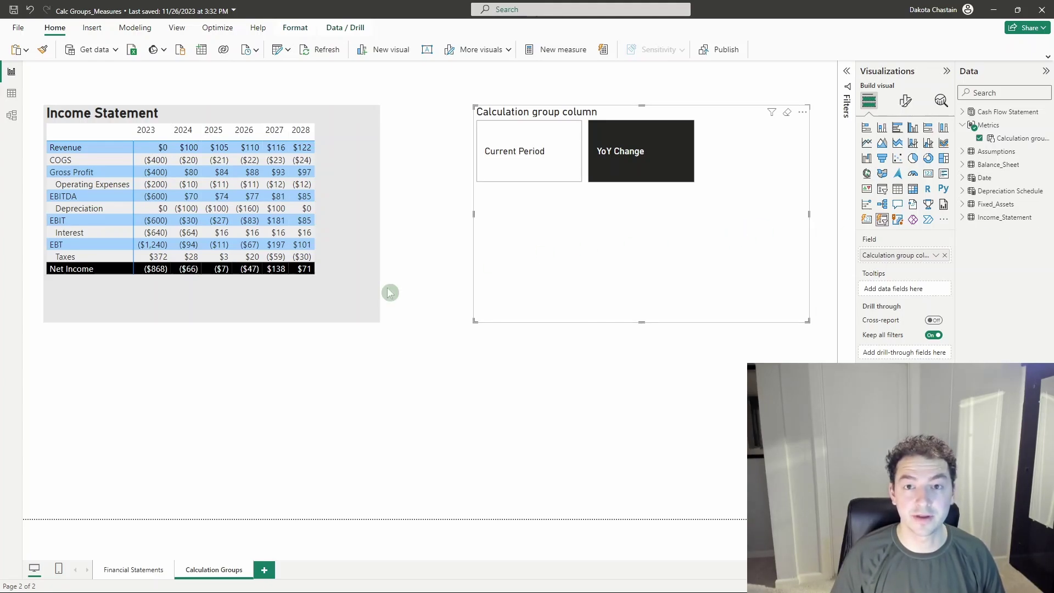
Step: In Model view, add the calculation item % of Revenue = SELECTEDMEASURE()/[Revenue] to Metrics
left_click(12, 116)
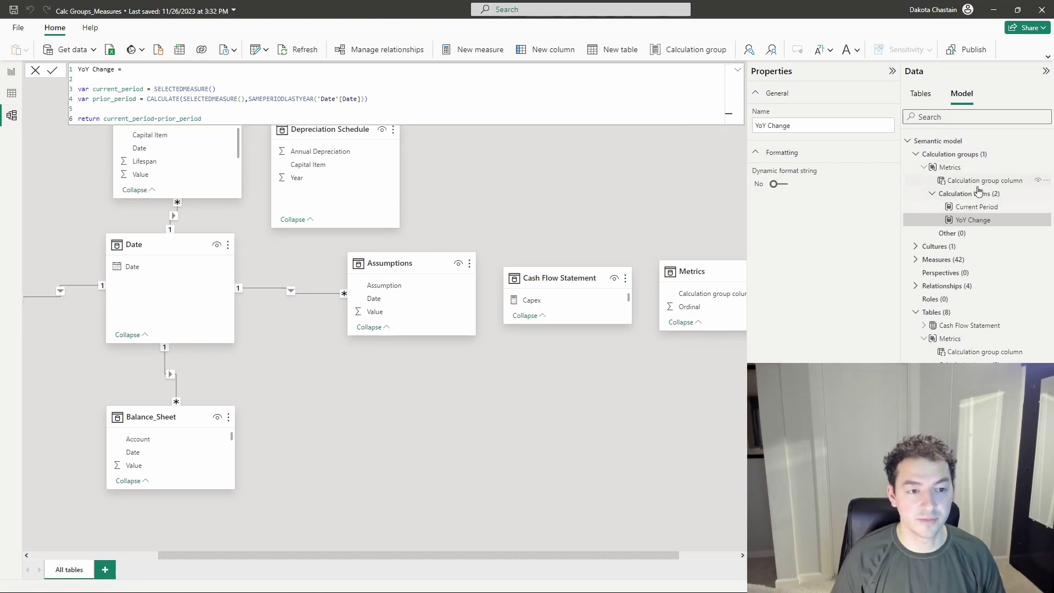
right_click(979, 193)
left_click(929, 199)
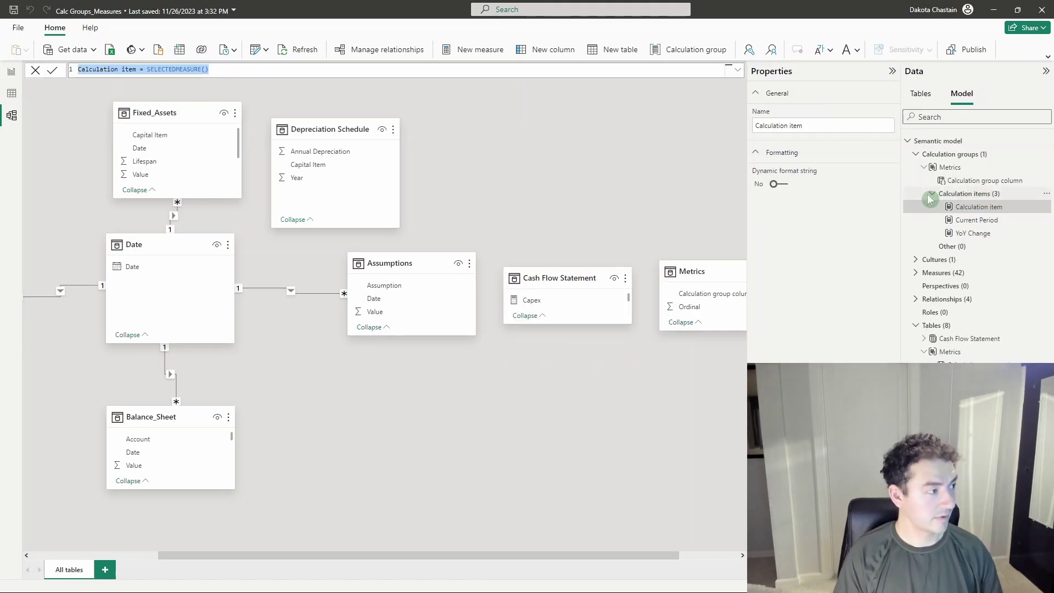
type("$")
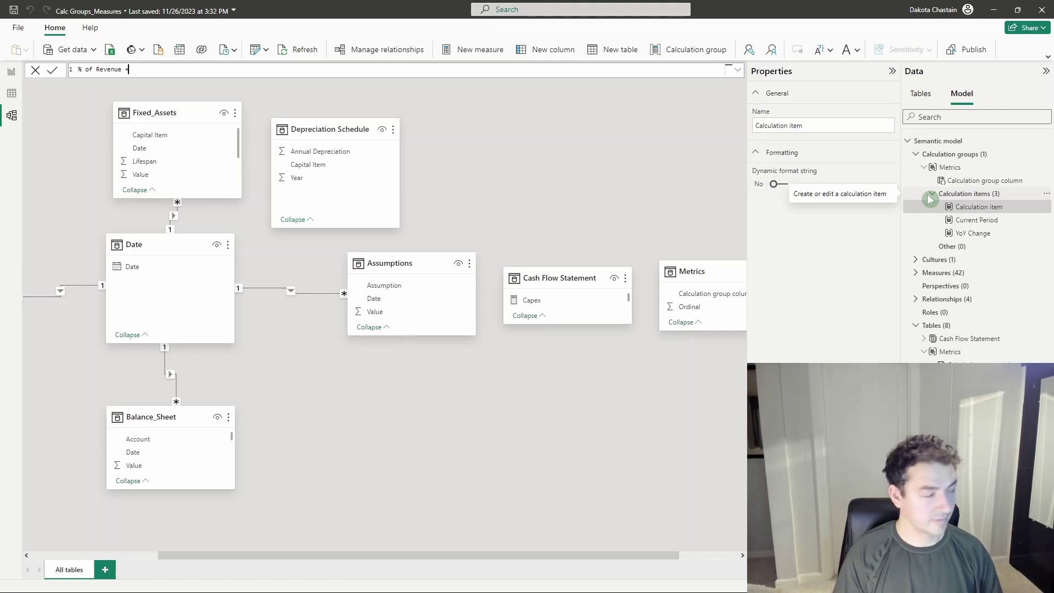
type("of Revenue = ")
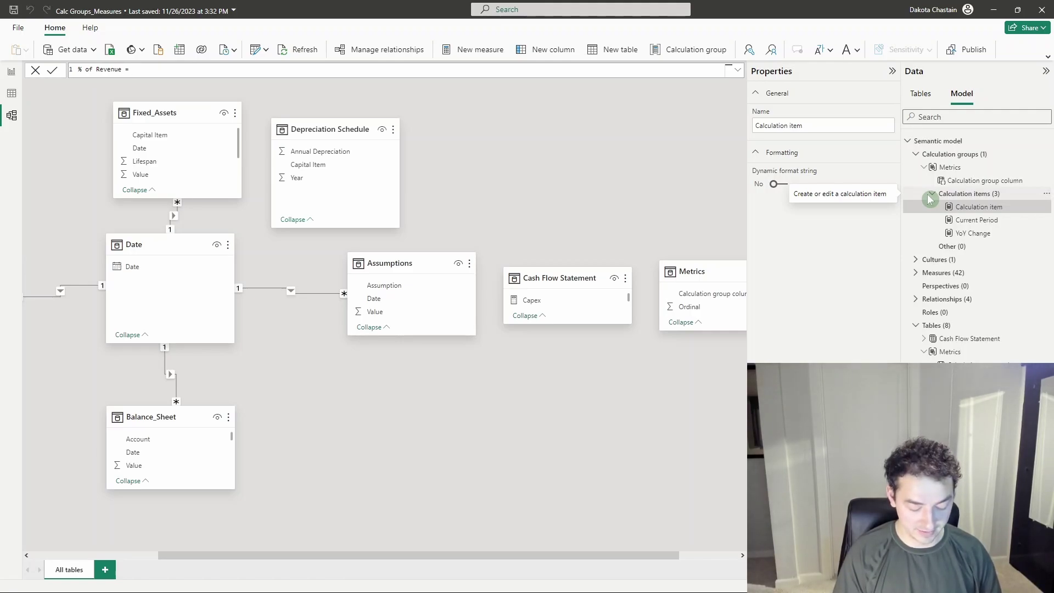
type("SELECTEDMEASURE()")
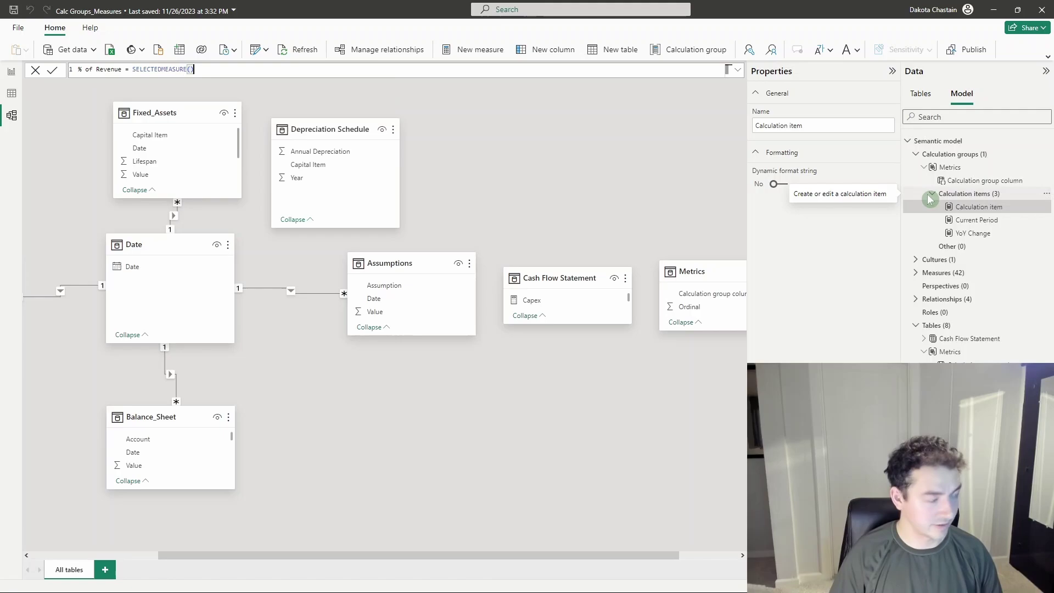
type("/[Revenue]")
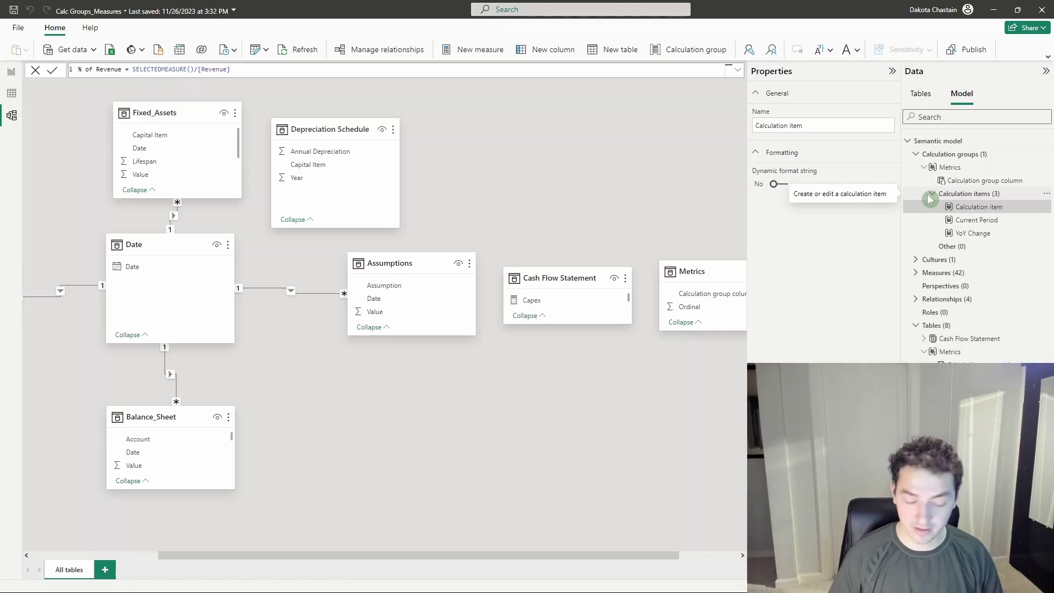
key("Return")
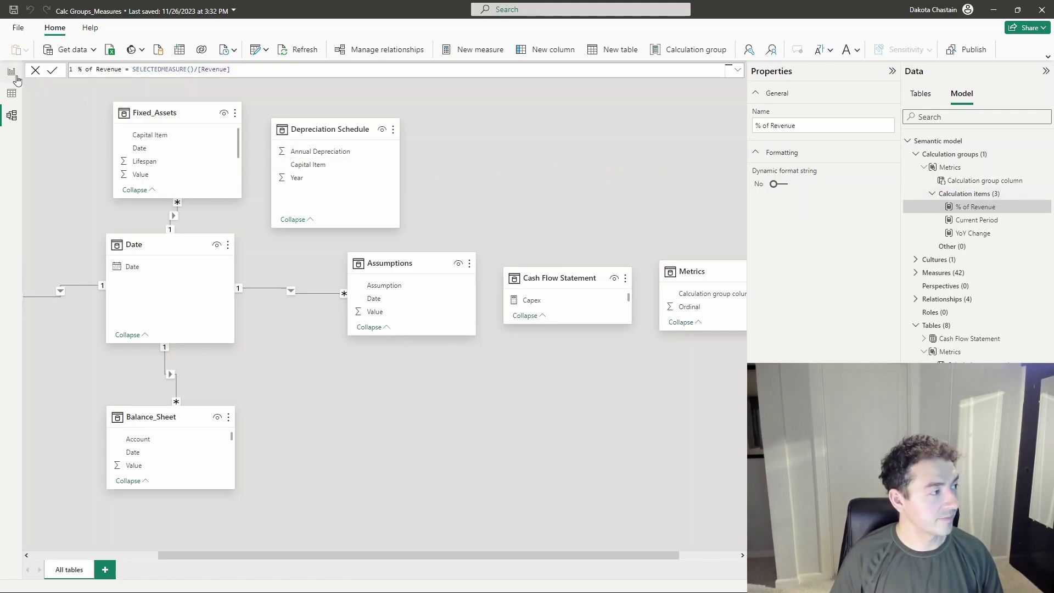
left_click(12, 71)
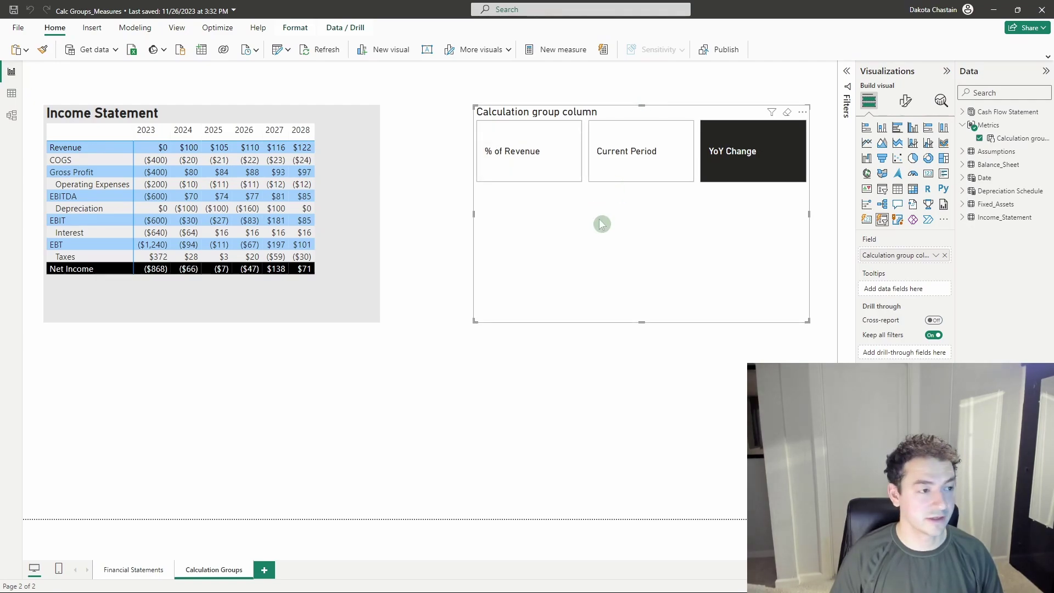
Step: Pick % of Revenue in the Metrics slicer, then go back to Model view
left_click(535, 163)
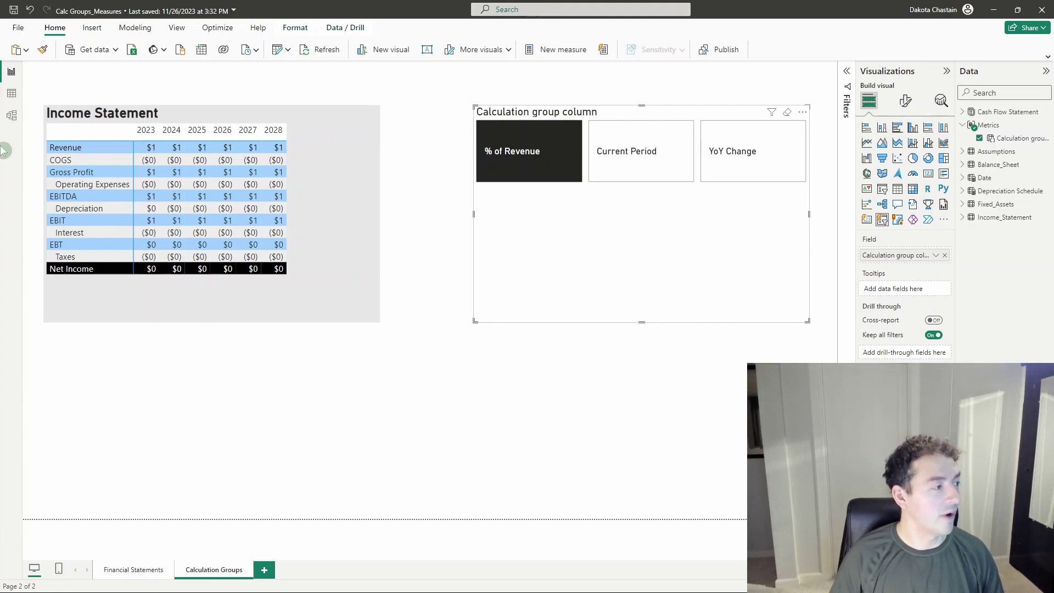
left_click(11, 115)
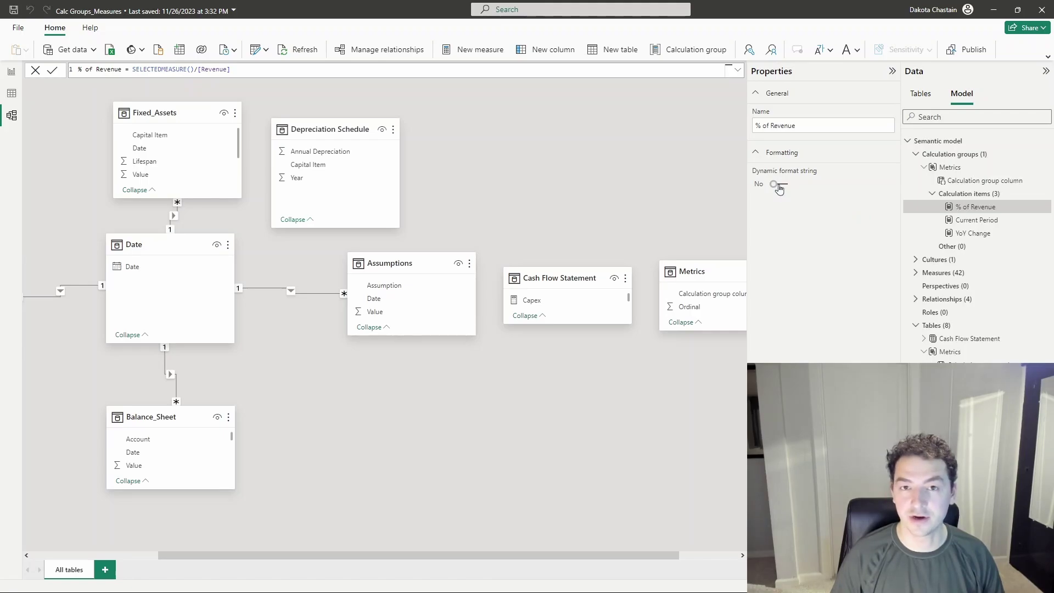
Step: Give the % of Revenue calculation item a dynamic 0.0% format string, then view the report
left_click(780, 185)
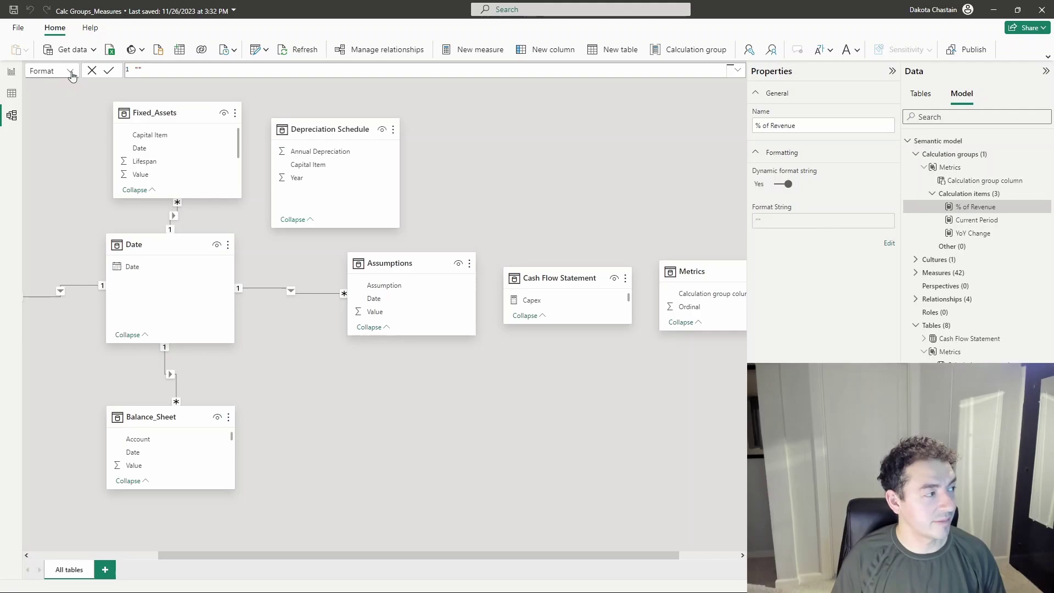
left_click(72, 75)
left_click(63, 85)
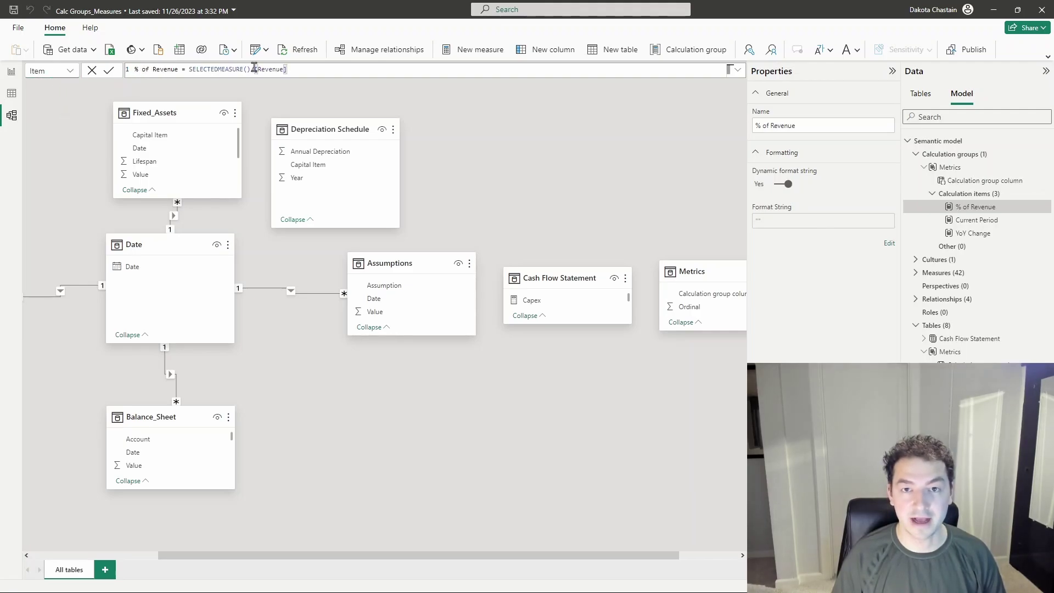
left_click(71, 74)
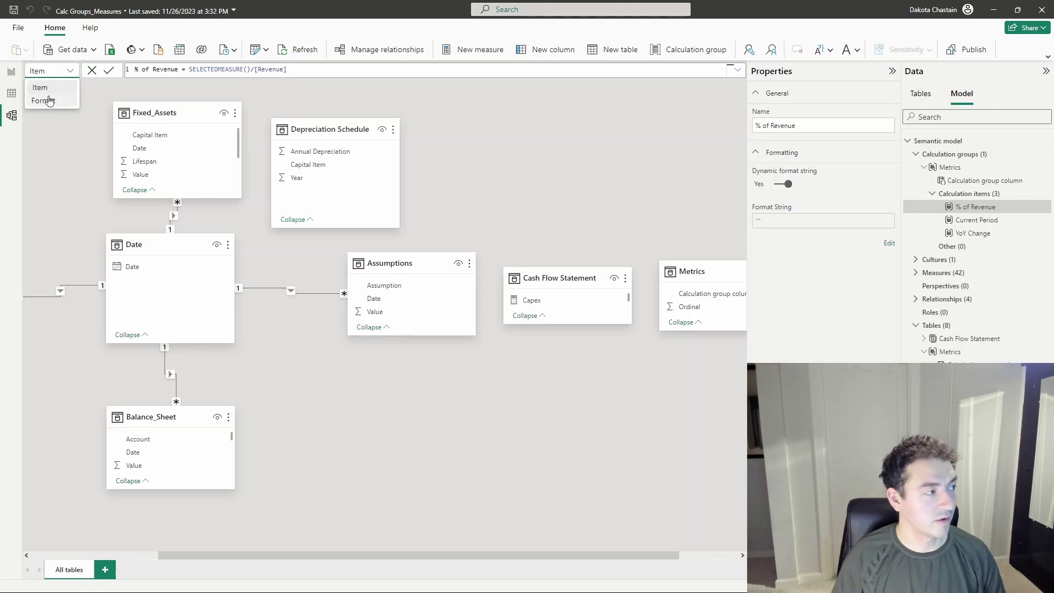
left_click(43, 97)
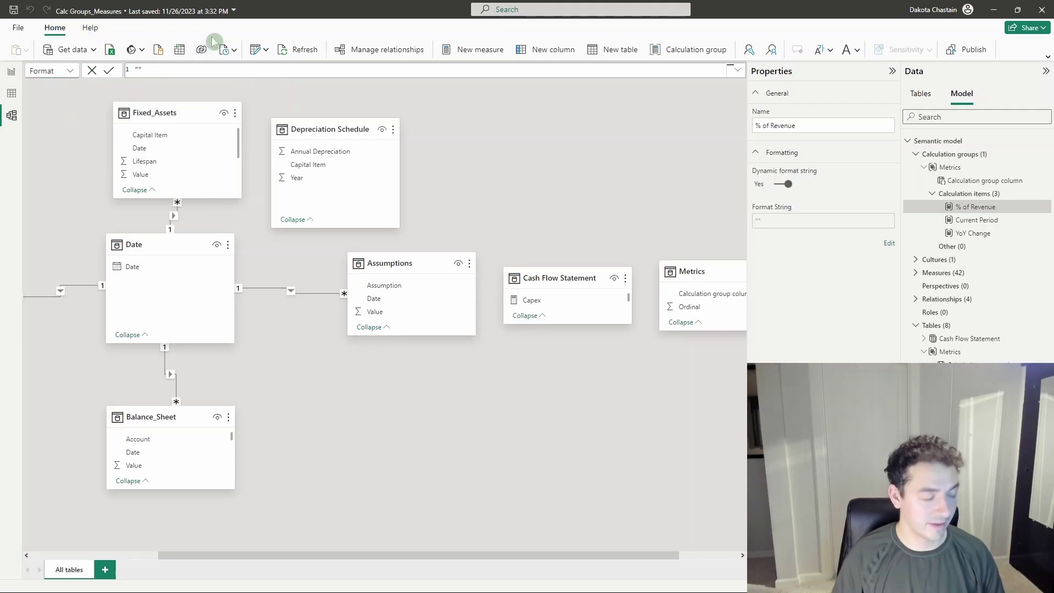
type("0.0")
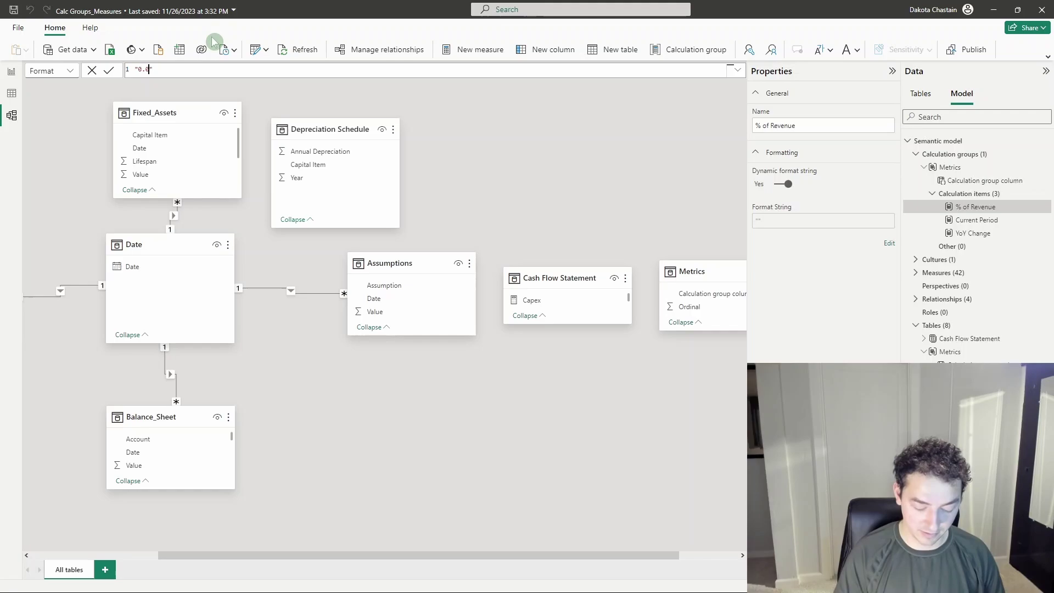
type("%")
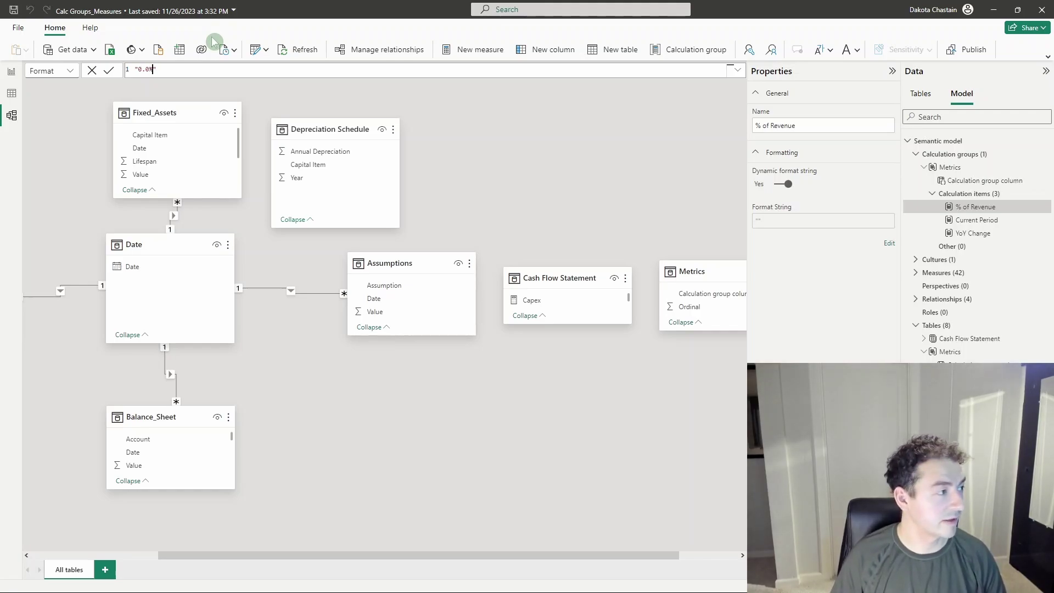
left_click(11, 72)
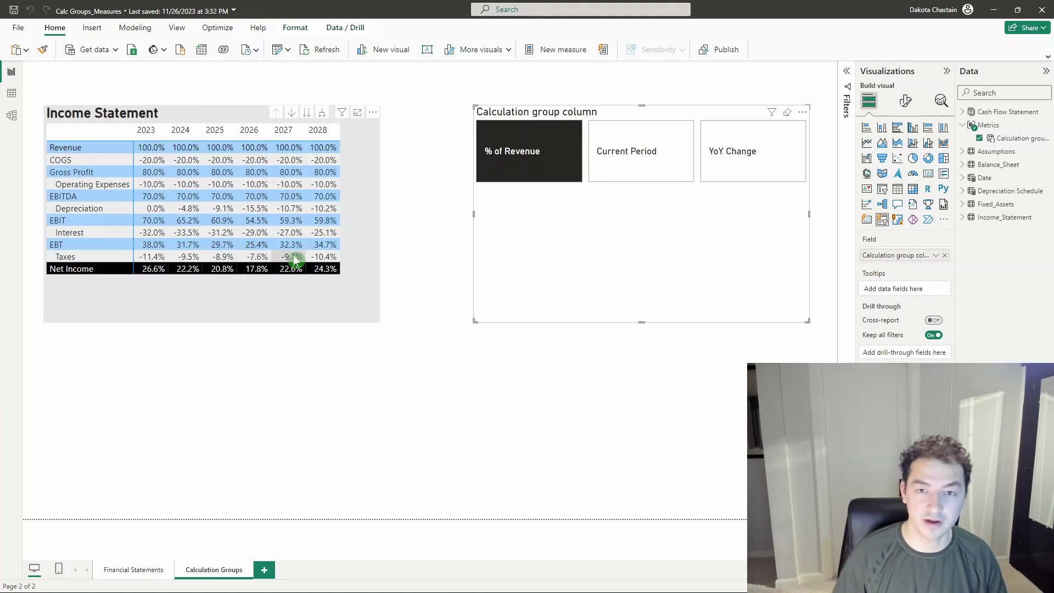
Step: Compare the income statement under Current Period and YoY Change, then reopen Model view
left_click(620, 155)
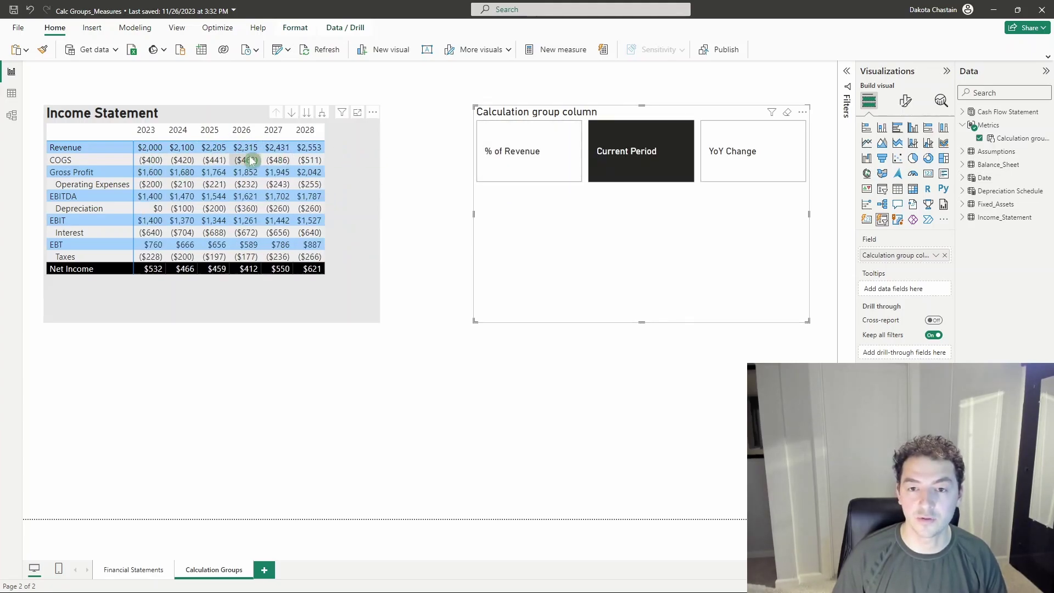
left_click(709, 168)
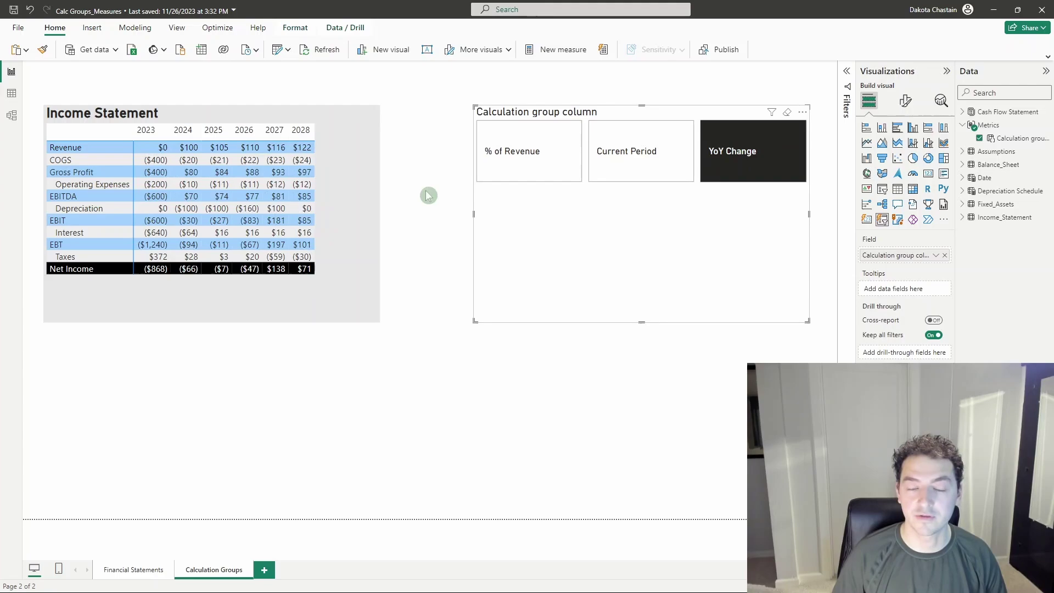
left_click(12, 116)
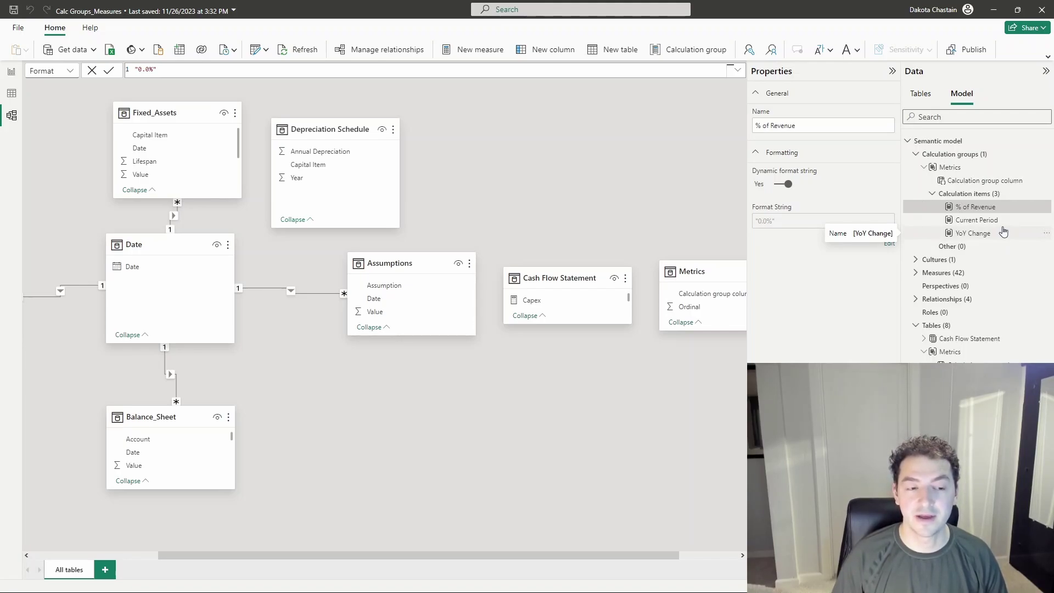
Step: Go back to the Calculation Groups report page with YoY Change figures showing
left_click(10, 74)
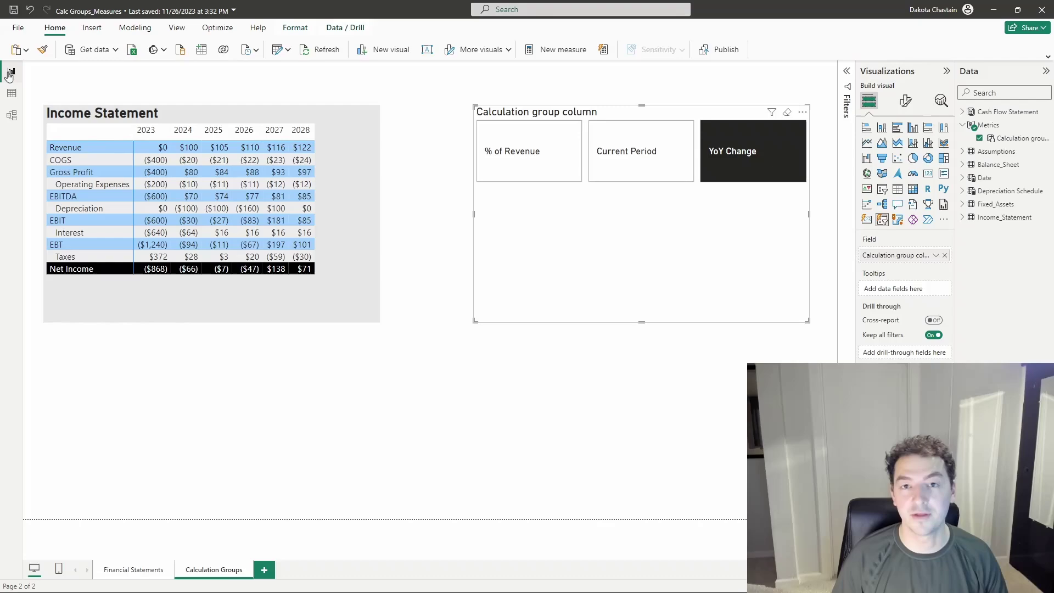